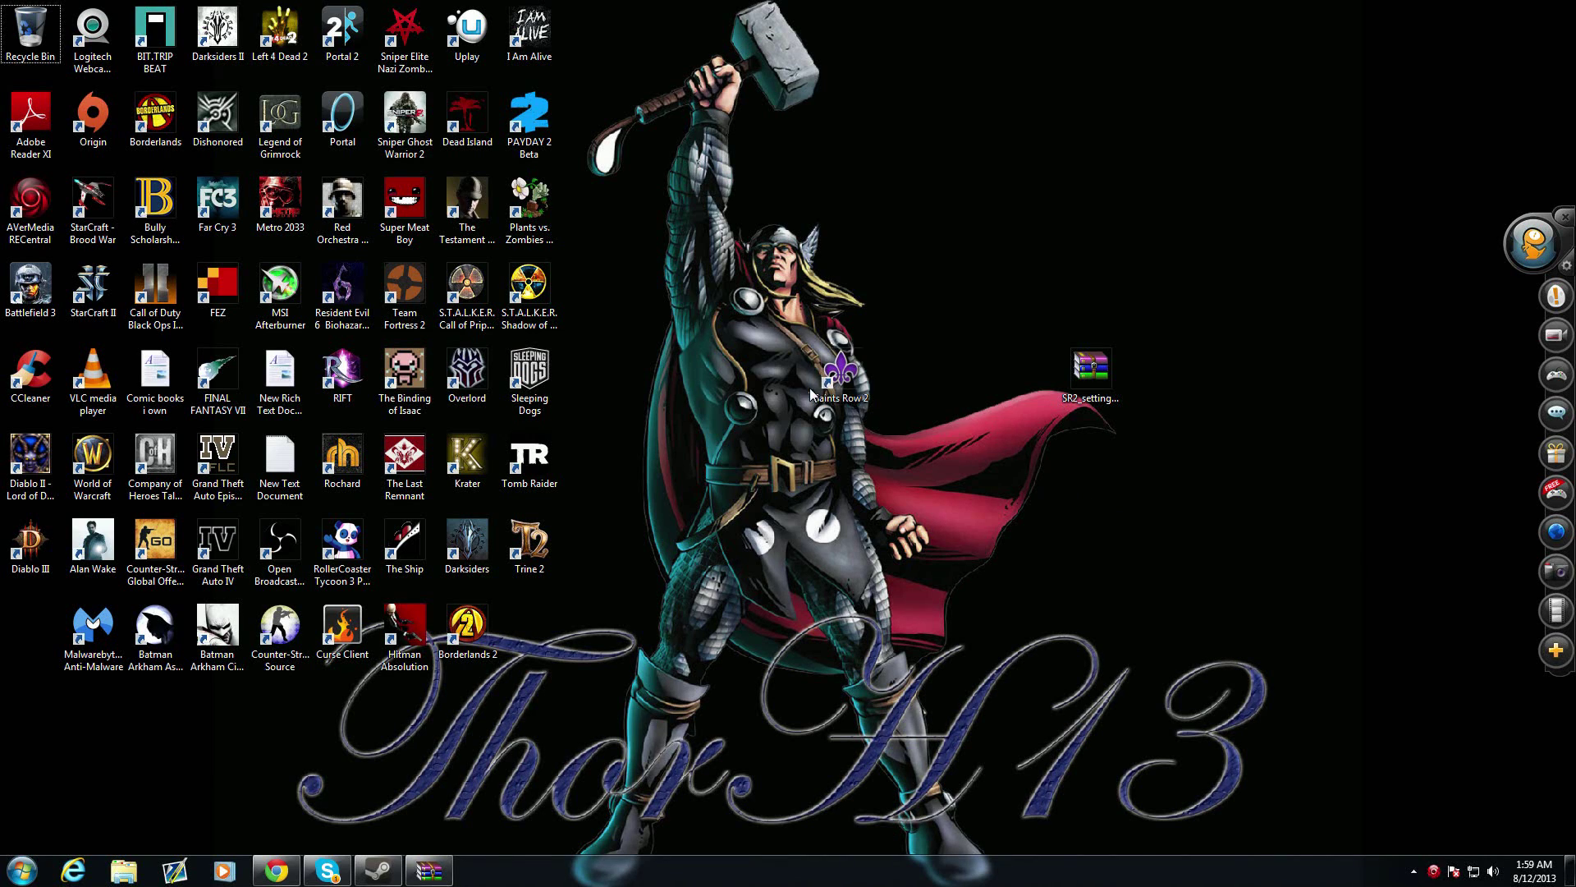
Try to launch Saints Row 2 from the desktop and close the program when it stops working
{"action": "double_click", "coordinate": [838, 376]}
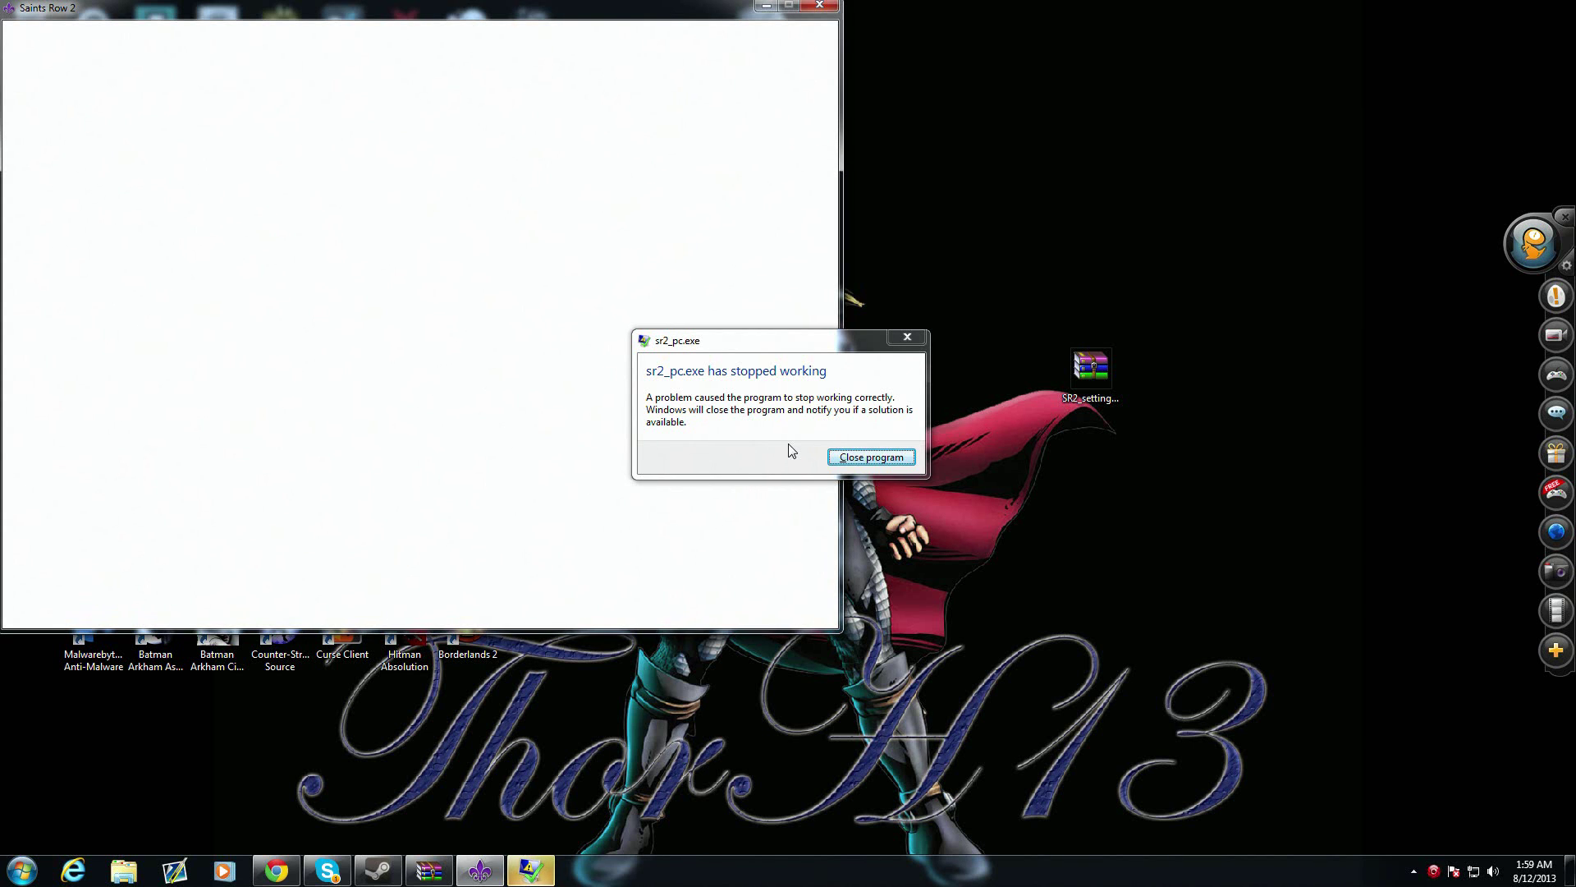
{"action": "left_click", "coordinate": [903, 459]}
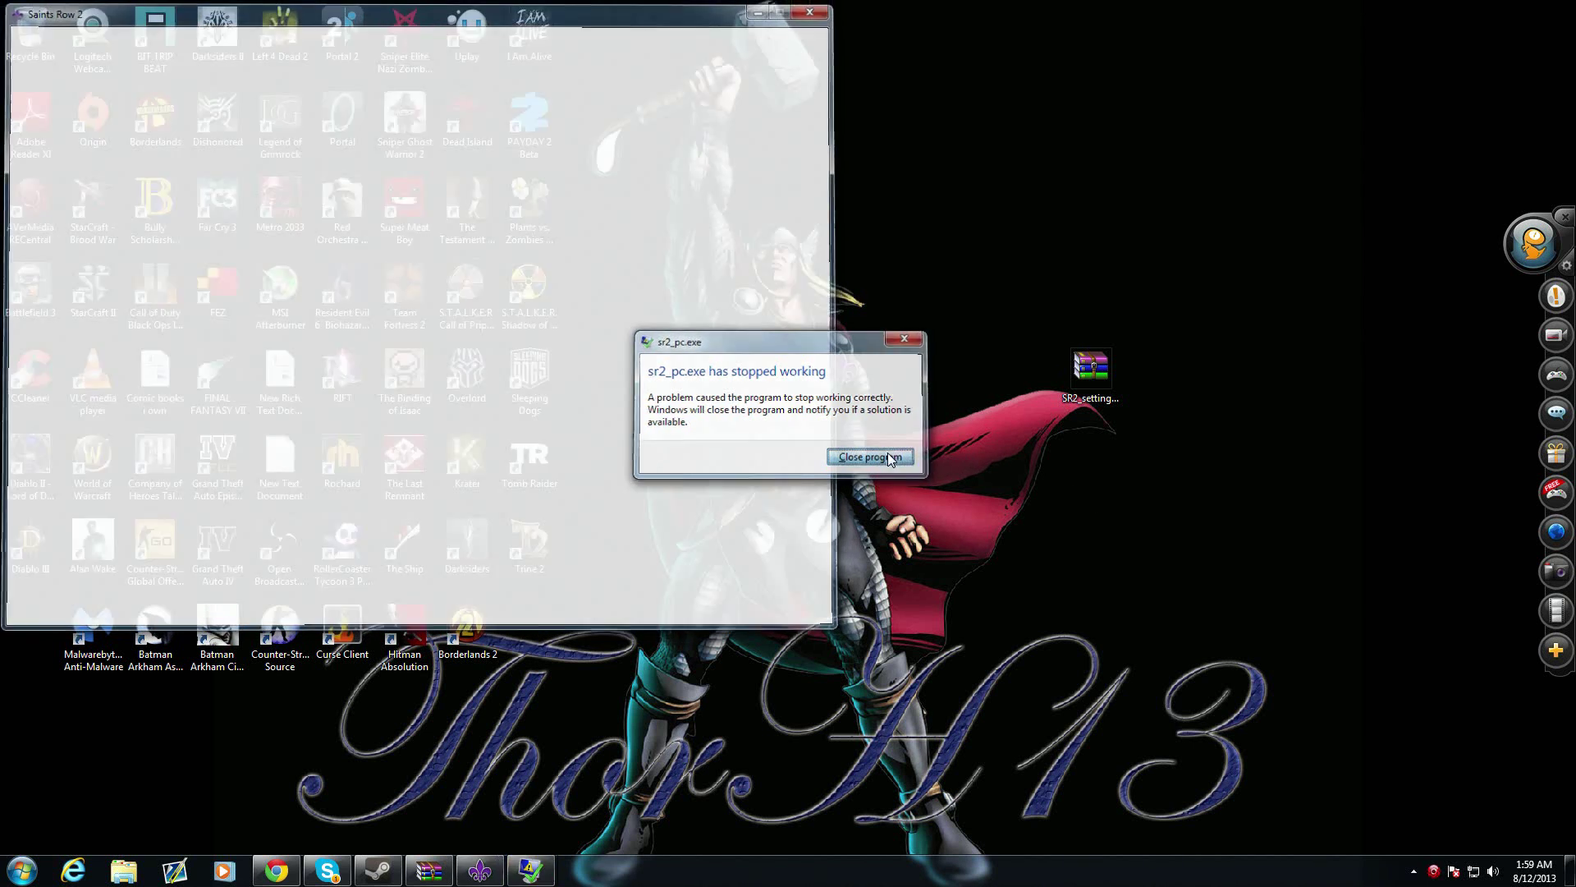
Switch to Chrome and read the Saints Row 2 FAQ's instructions for downloading the windowed 800x600 settings.dat, then minimize the browser
{"action": "left_click", "coordinate": [277, 870]}
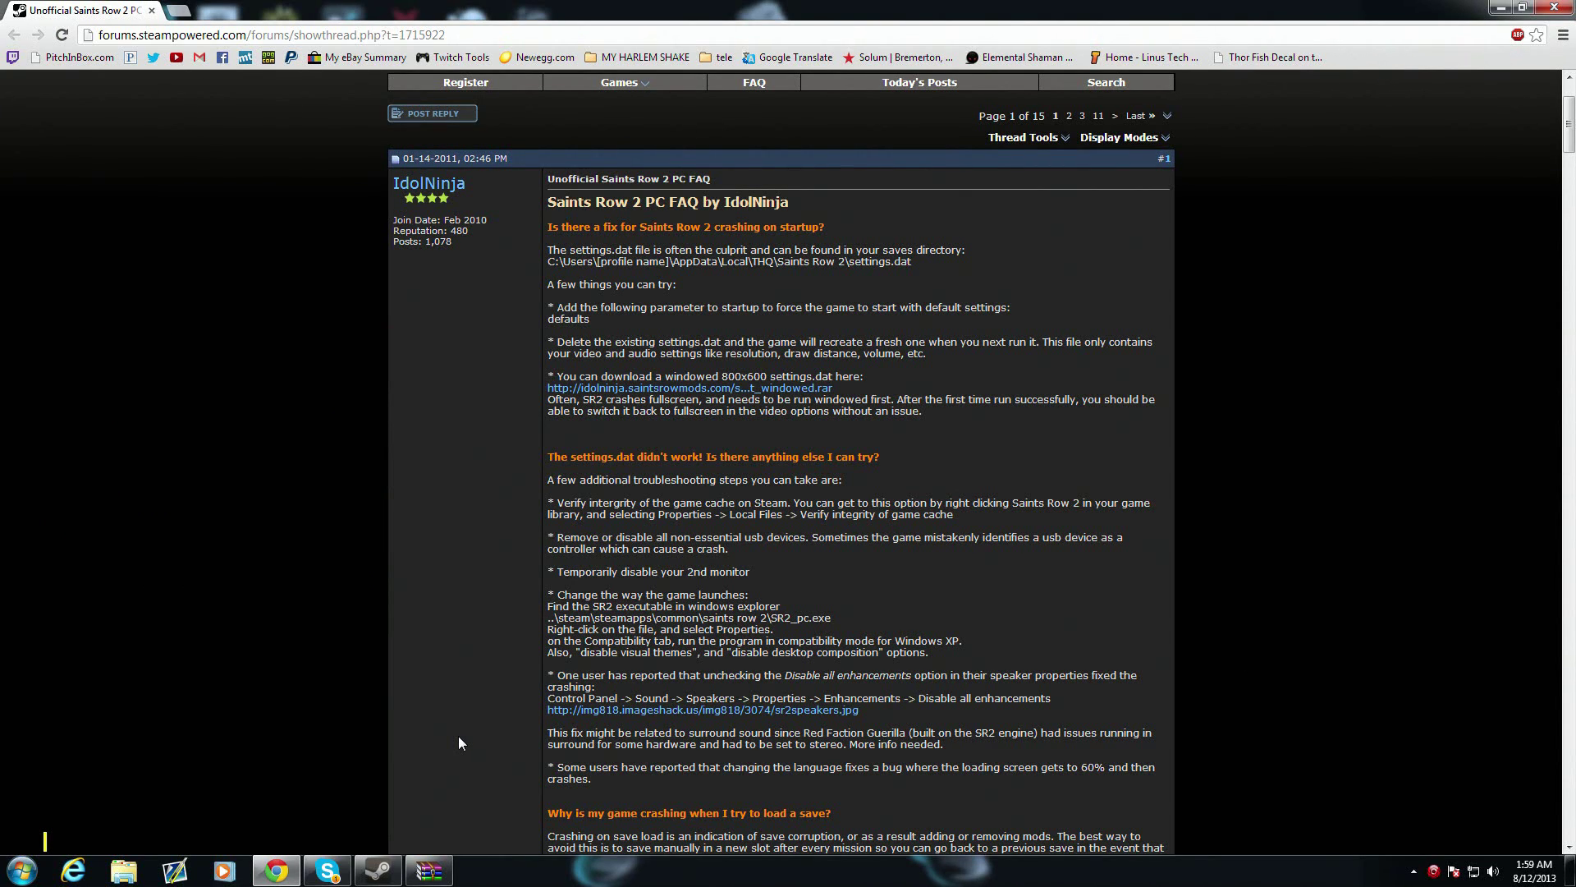
{"action": "left_click_drag", "start_coordinate": [935, 414], "coordinate": [551, 372]}
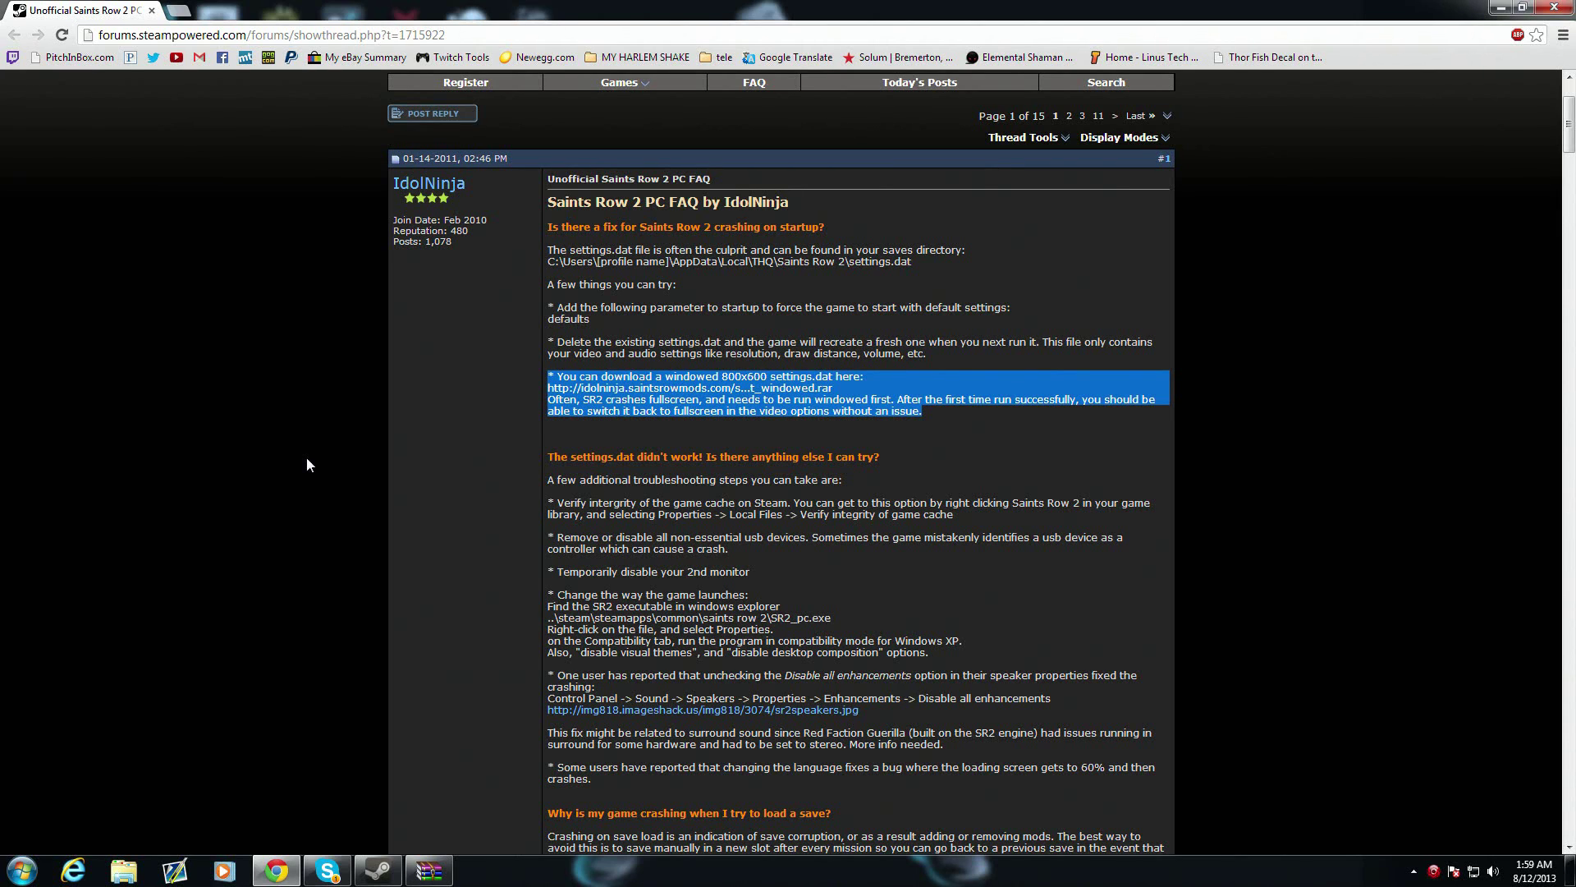
{"action": "left_click", "coordinate": [796, 425]}
{"action": "left_click", "coordinate": [1494, 7]}
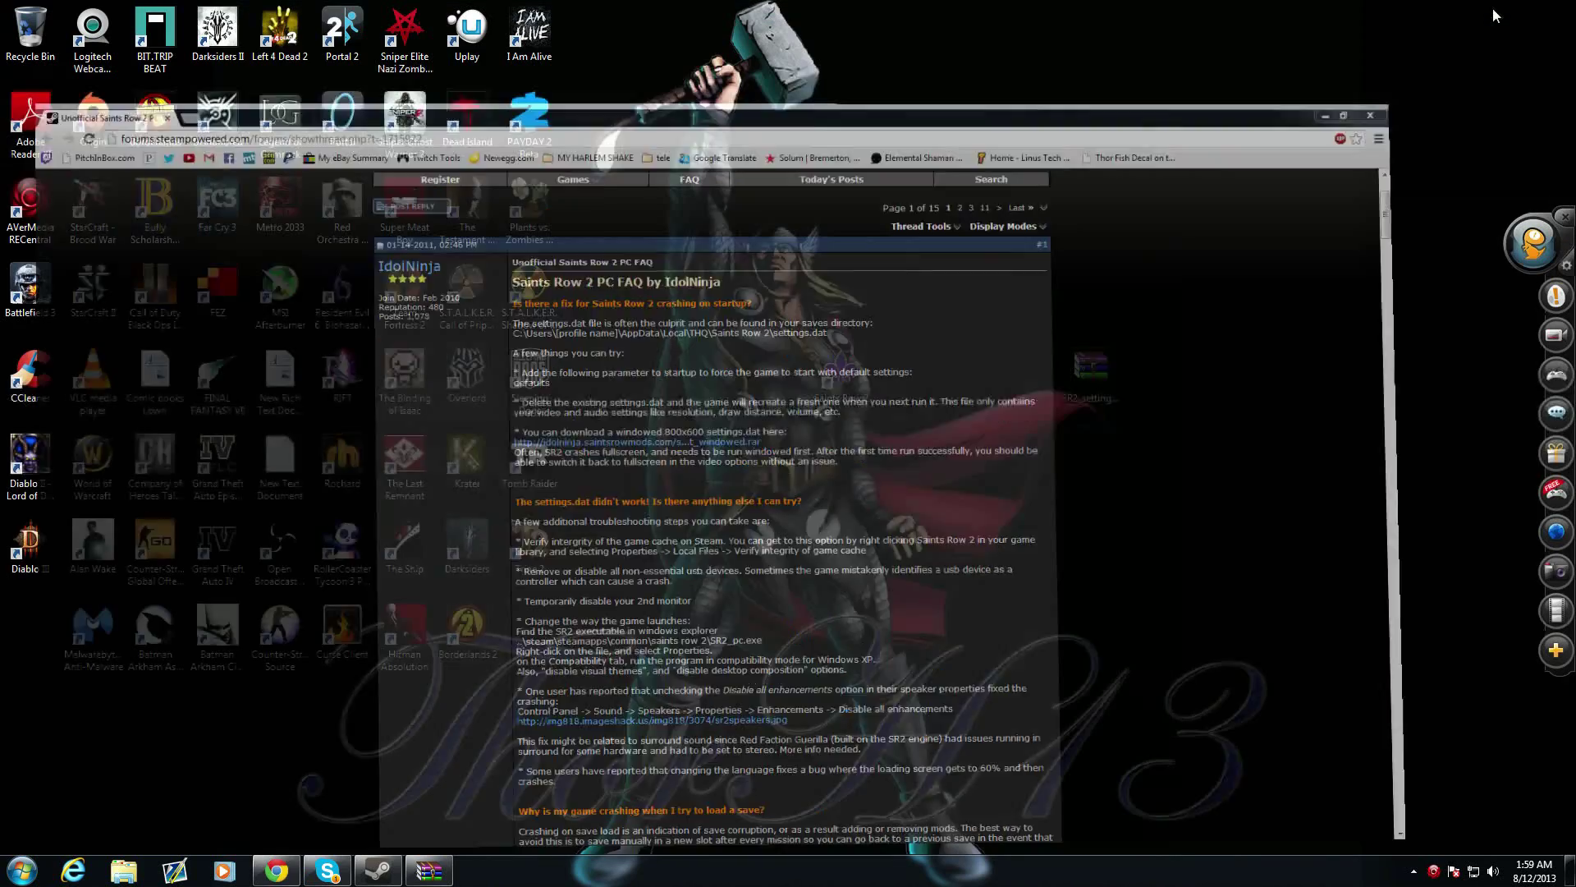
Extract settings.dat from the SR2_settings.dat_windowed.rar archive to the desktop and close WinRAR
{"action": "left_click_drag", "start_coordinate": [1245, 368], "coordinate": [1047, 355]}
{"action": "double_click", "coordinate": [1113, 373]}
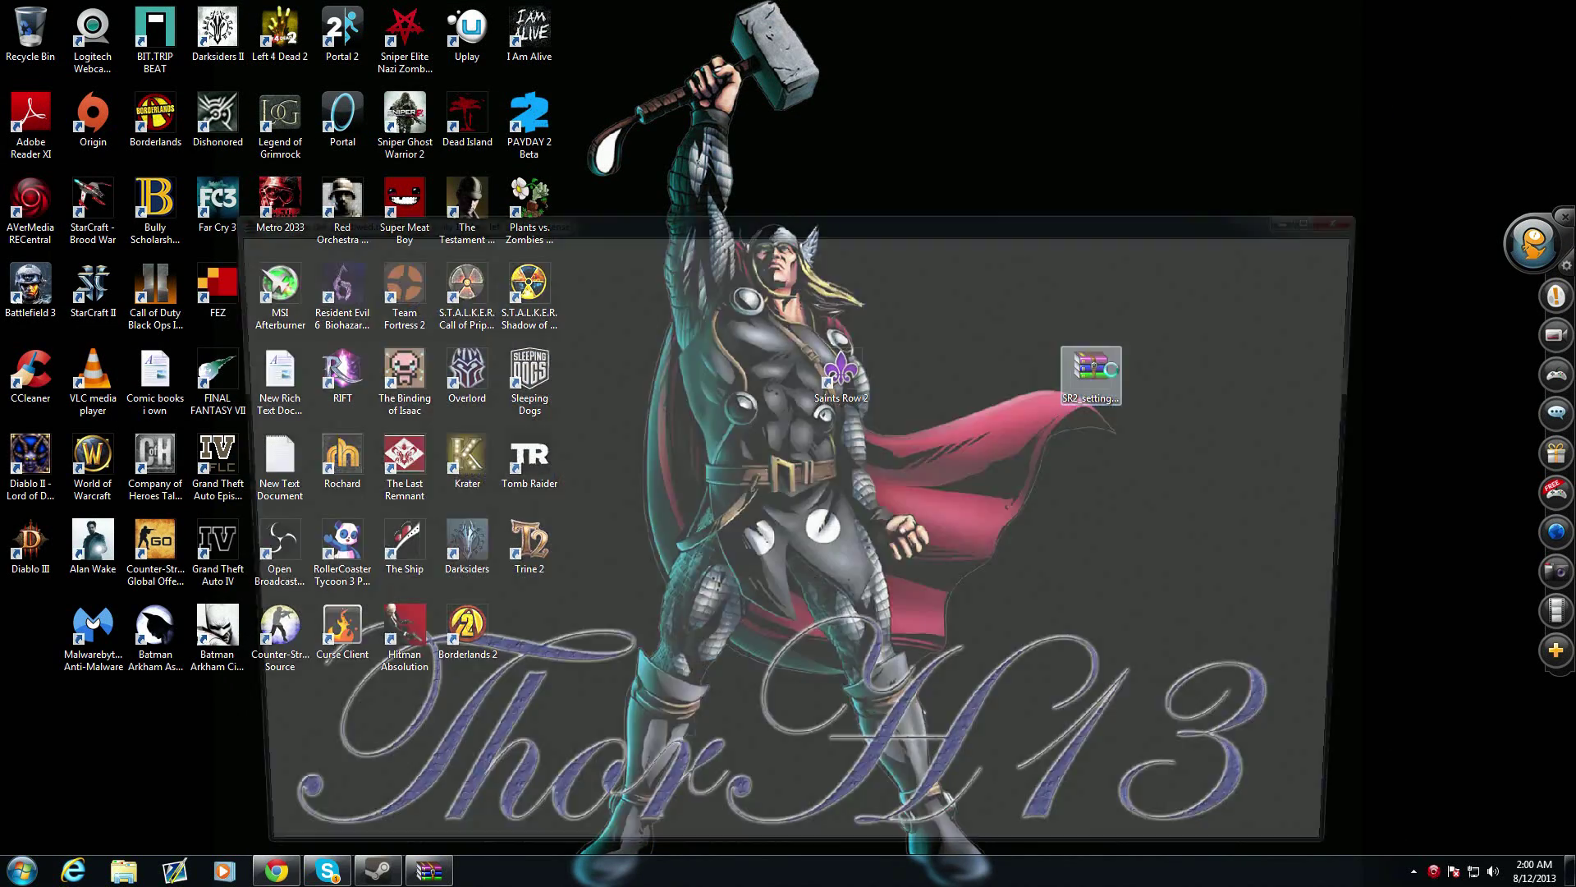
{"action": "left_click_drag", "start_coordinate": [261, 376], "coordinate": [973, 160]}
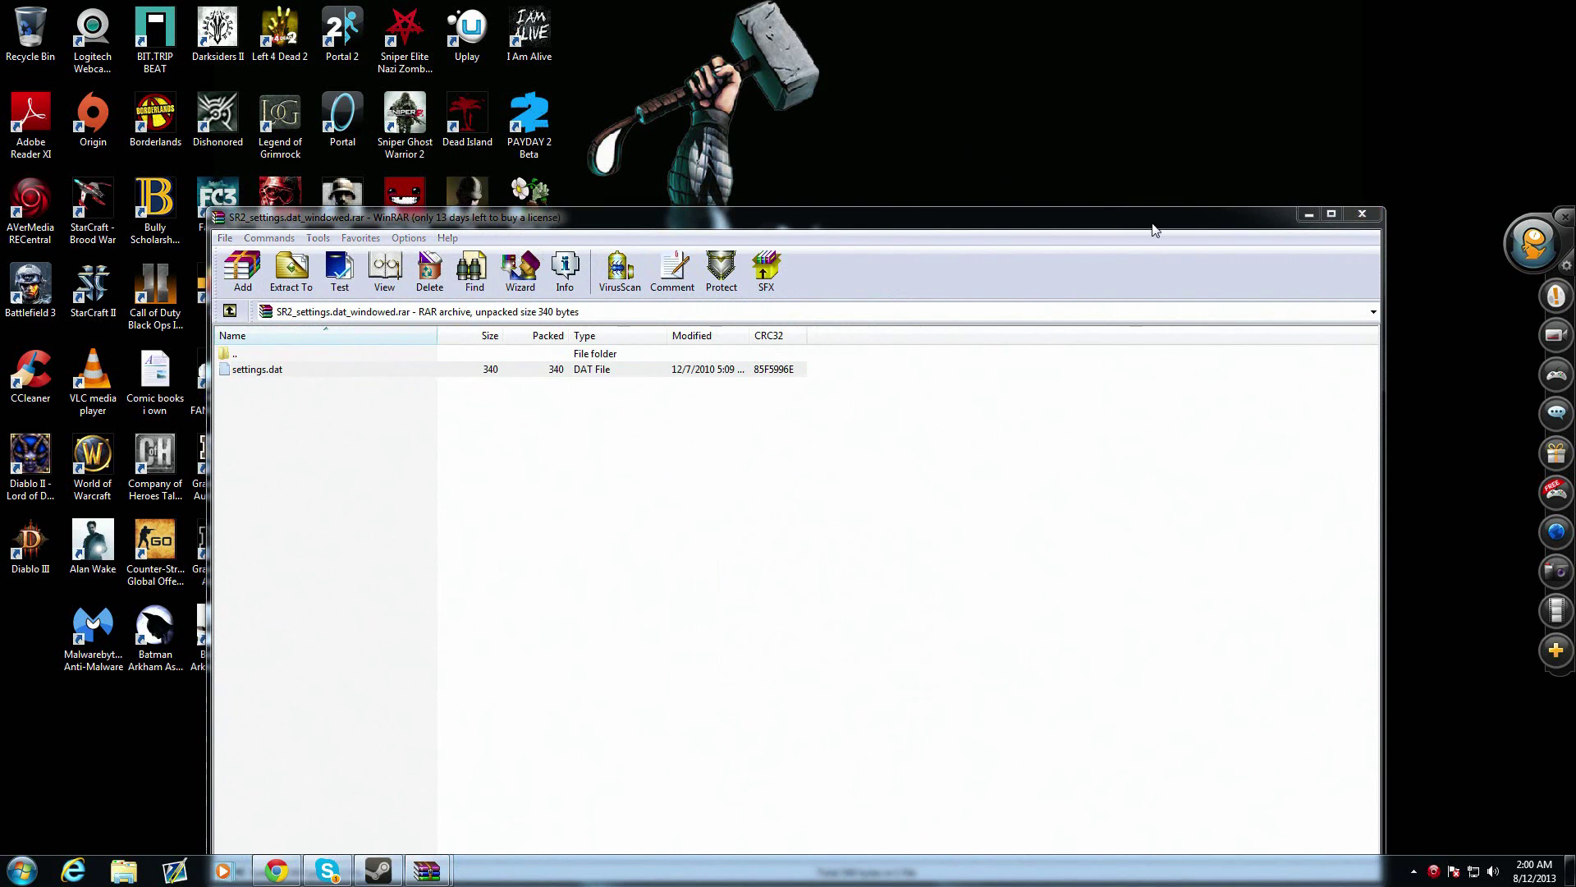
{"action": "left_click", "coordinate": [1374, 210]}
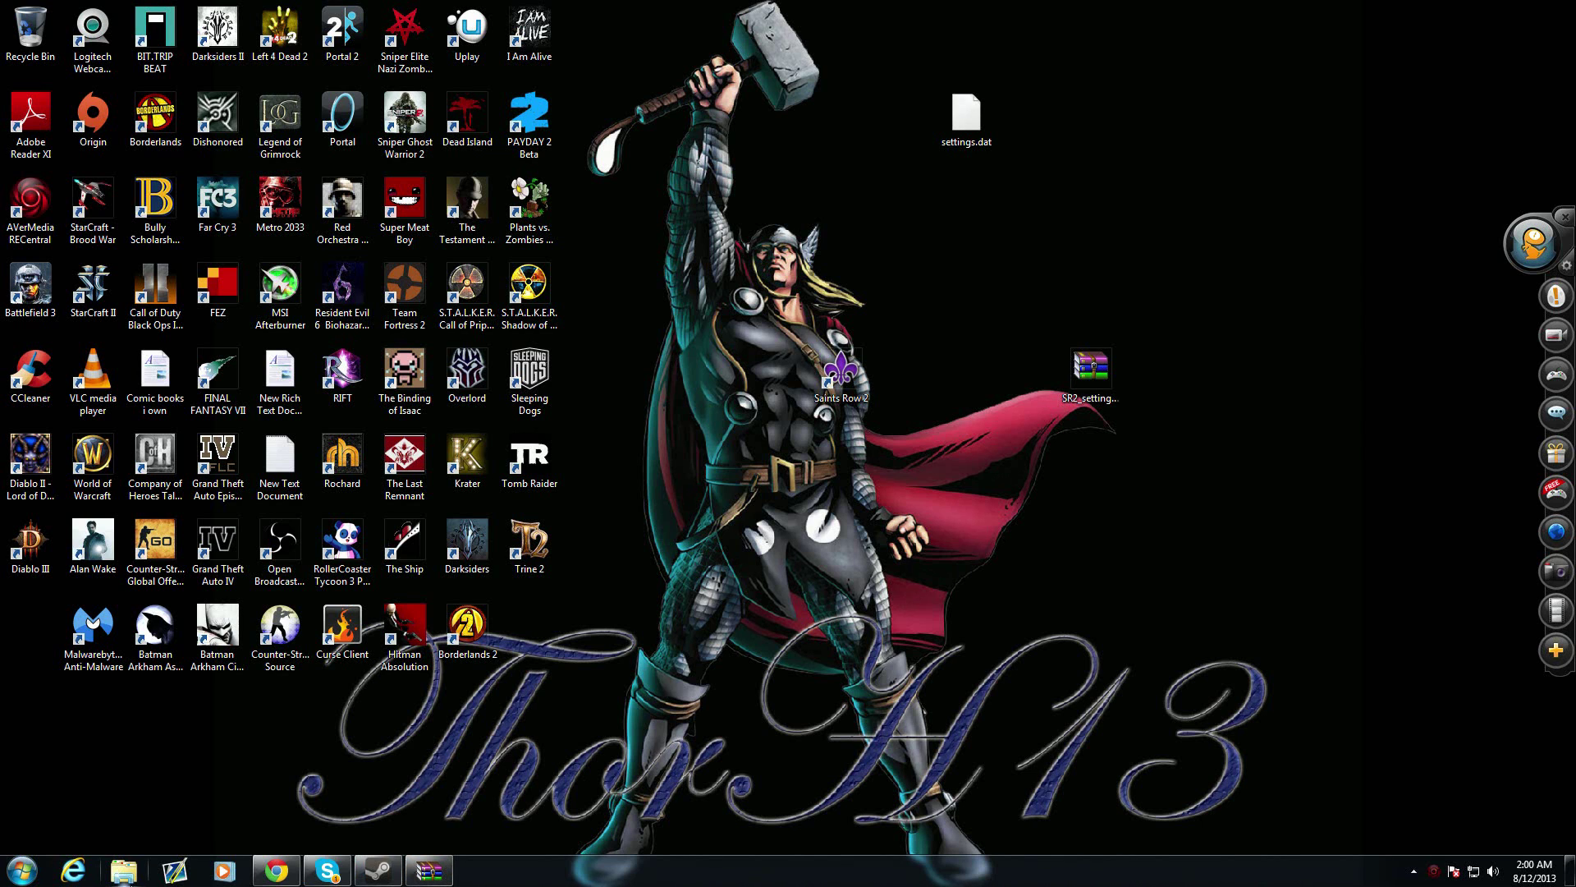
Browse in Windows Explorer to the user's profile folder under C:\Users
{"action": "left_click", "coordinate": [123, 873]}
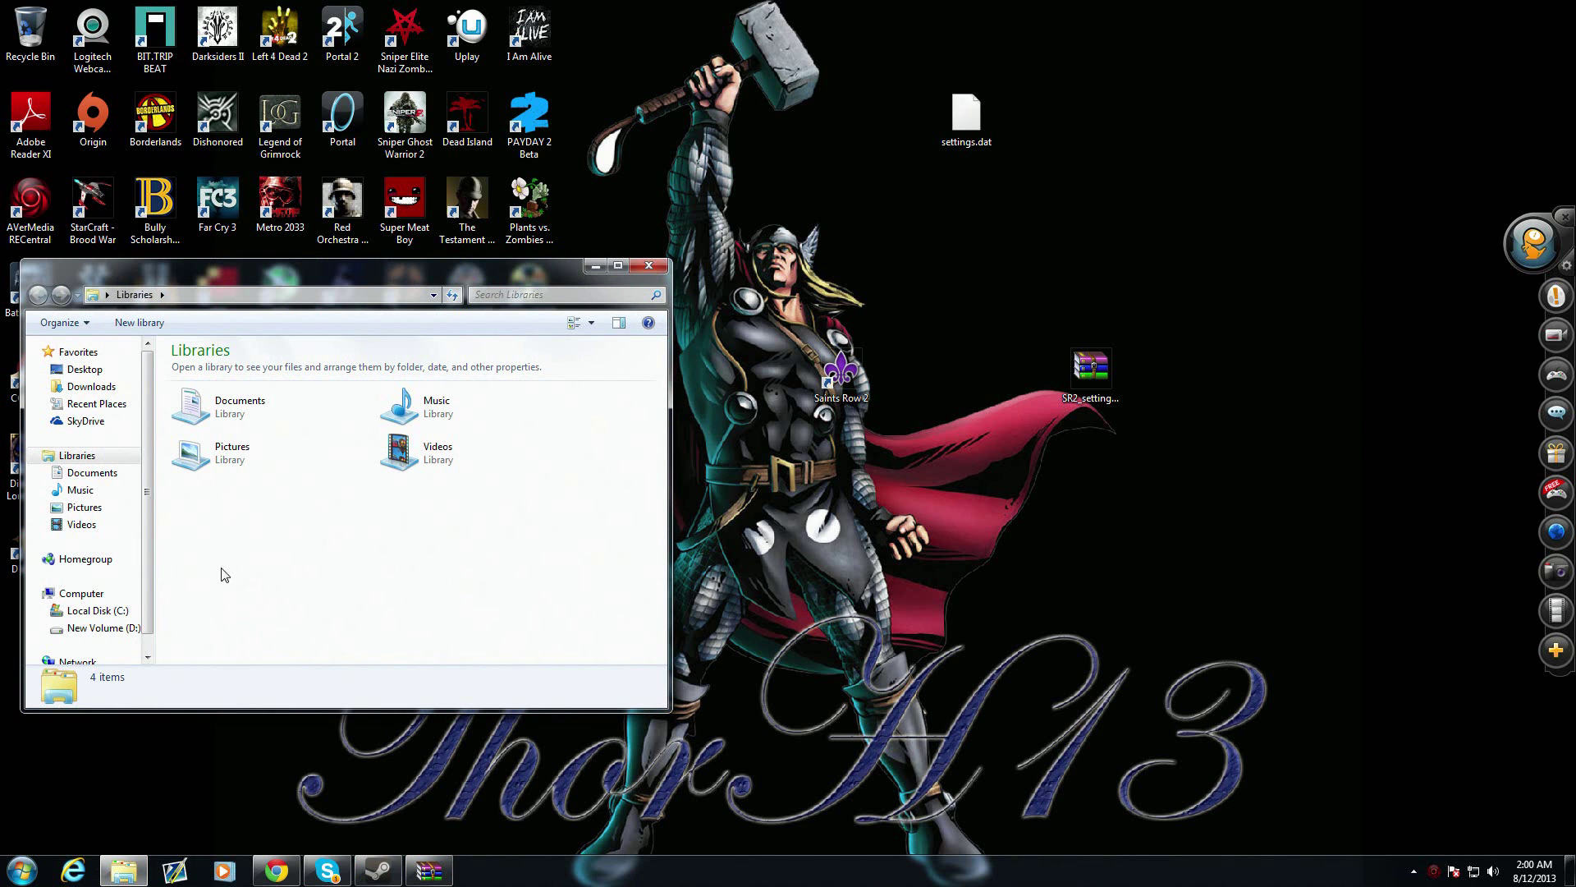
{"action": "left_click", "coordinate": [97, 610]}
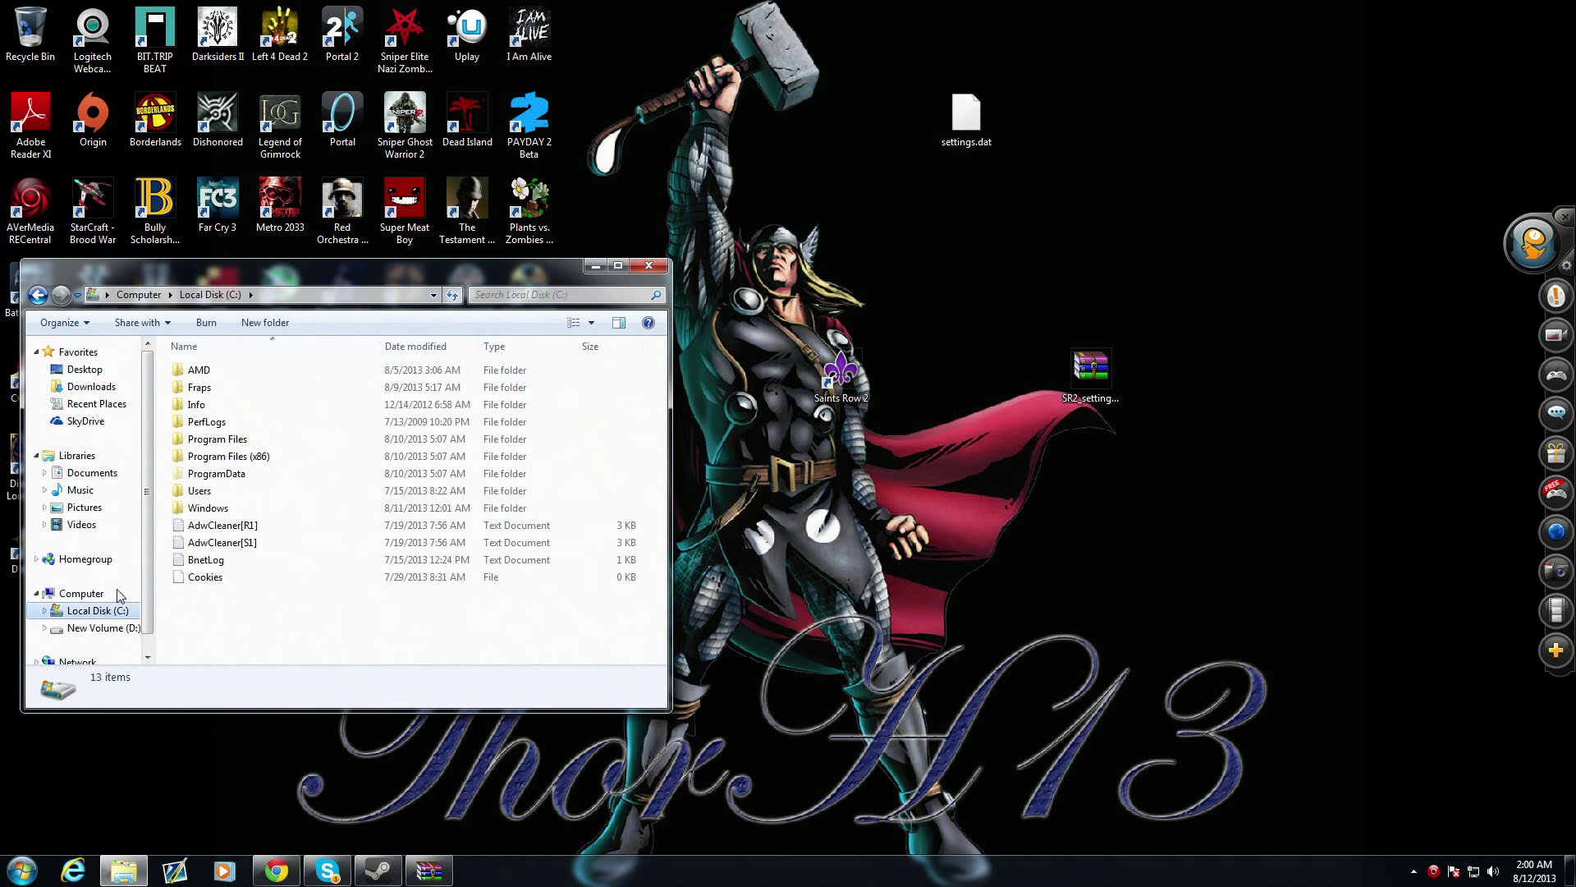
{"action": "double_click", "coordinate": [200, 490]}
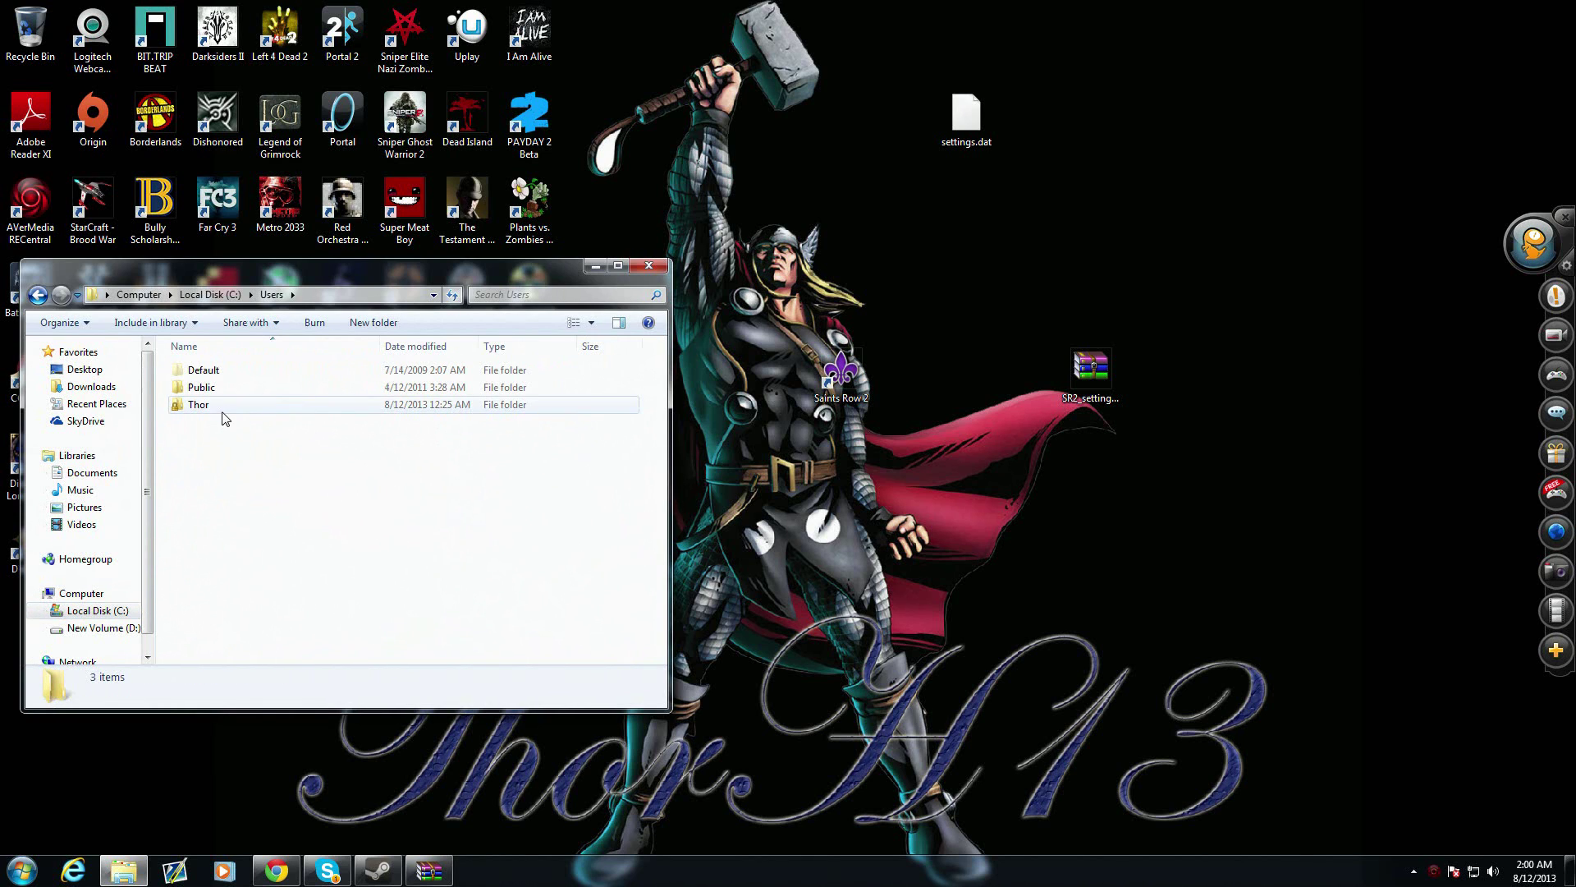
{"action": "double_click", "coordinate": [225, 412]}
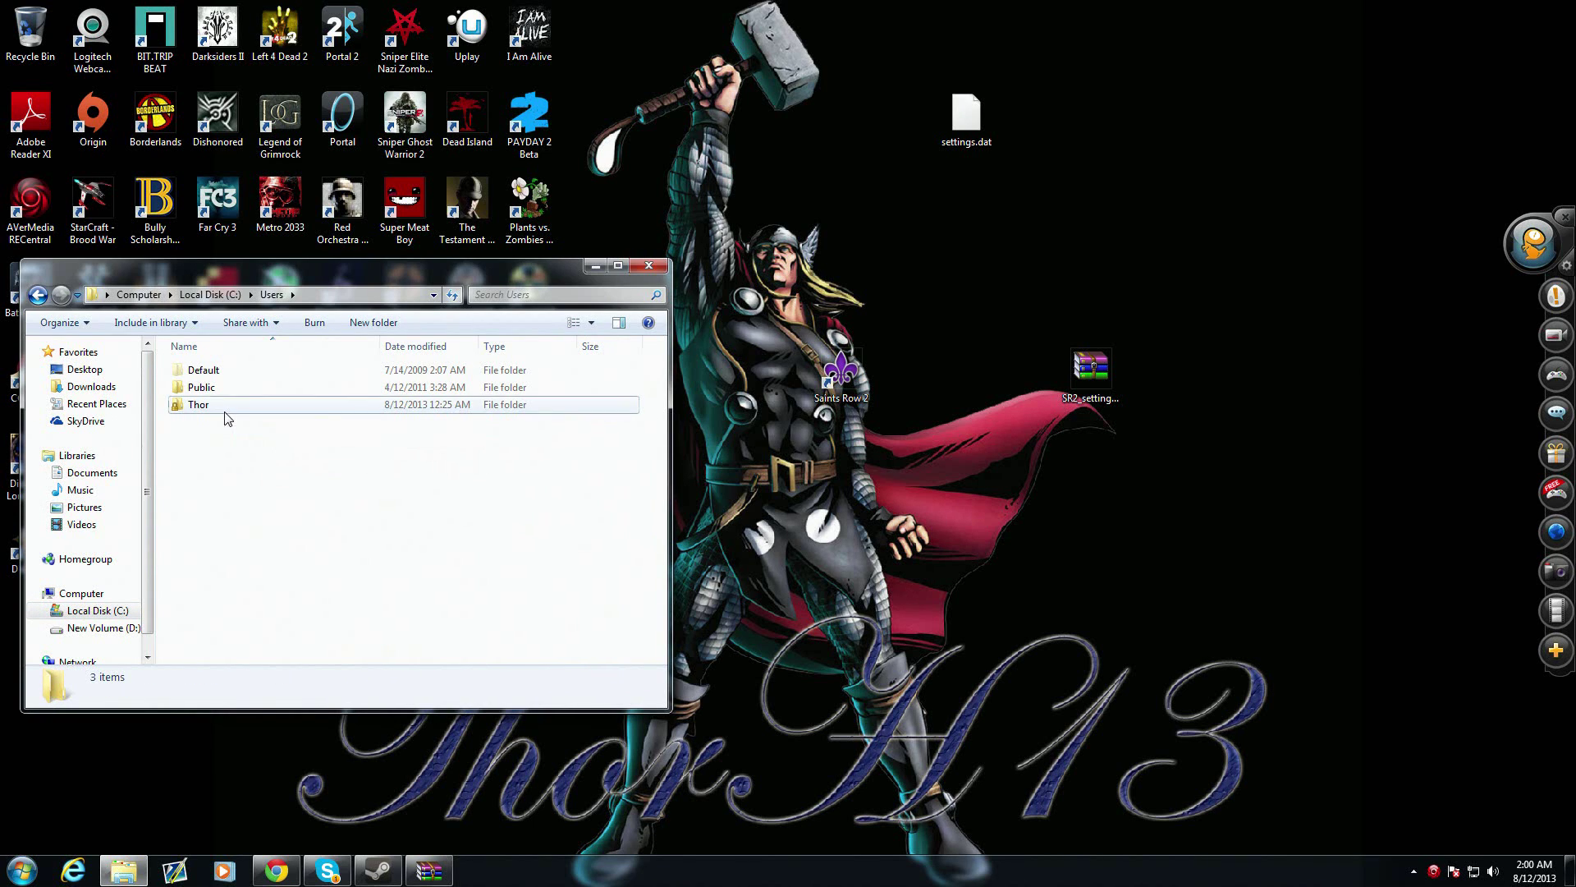
Check in the folder view options that hidden files, folders, and drives are set to be shown
{"action": "left_click", "coordinate": [67, 325]}
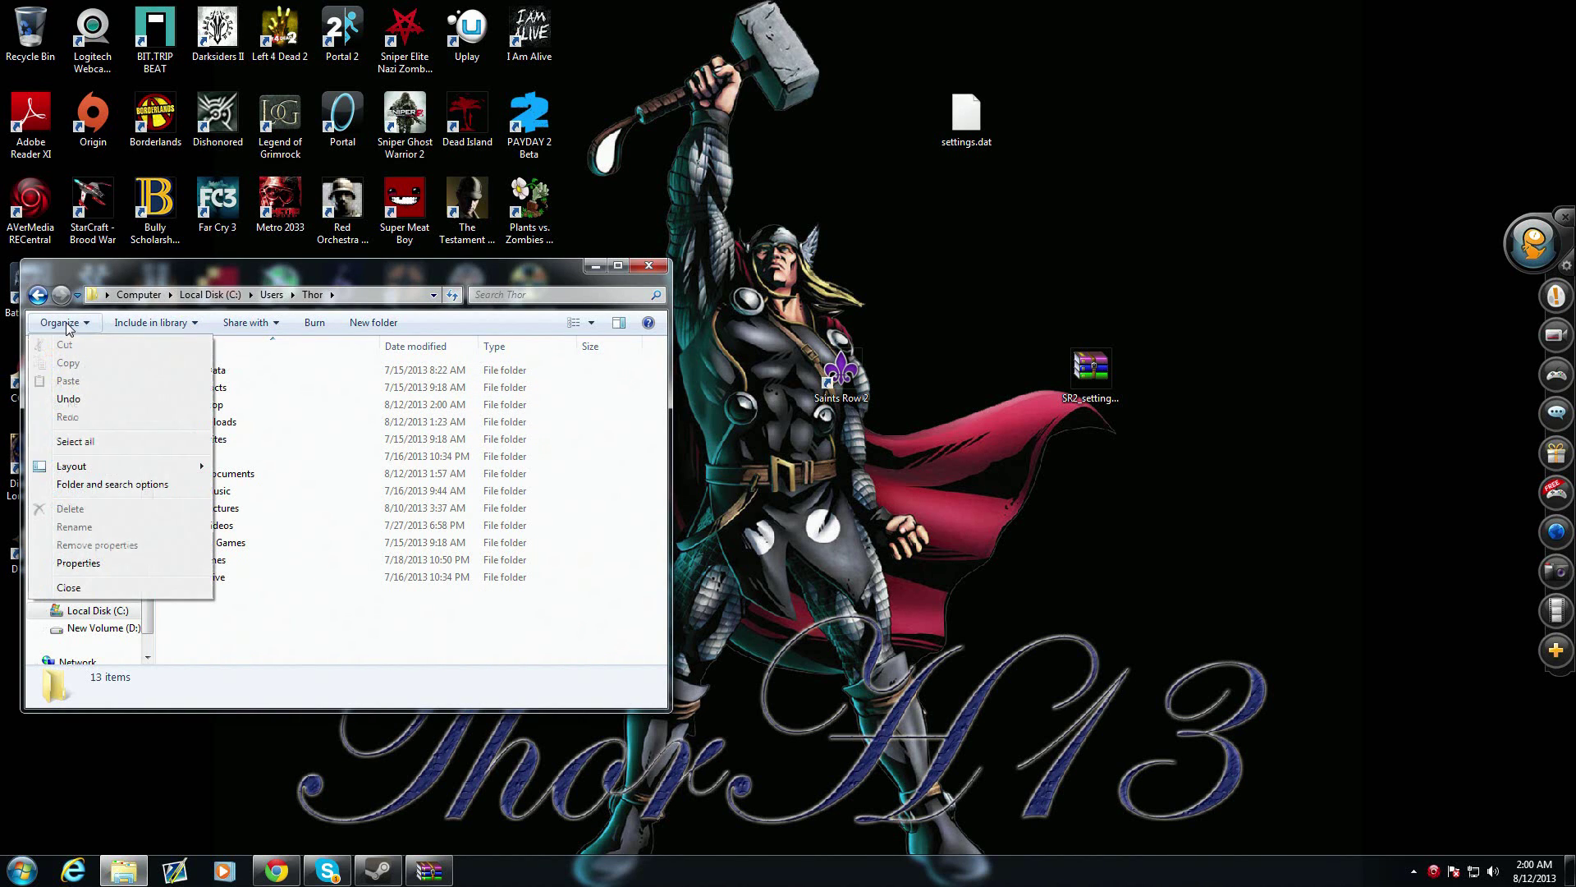
{"action": "left_click", "coordinate": [91, 488]}
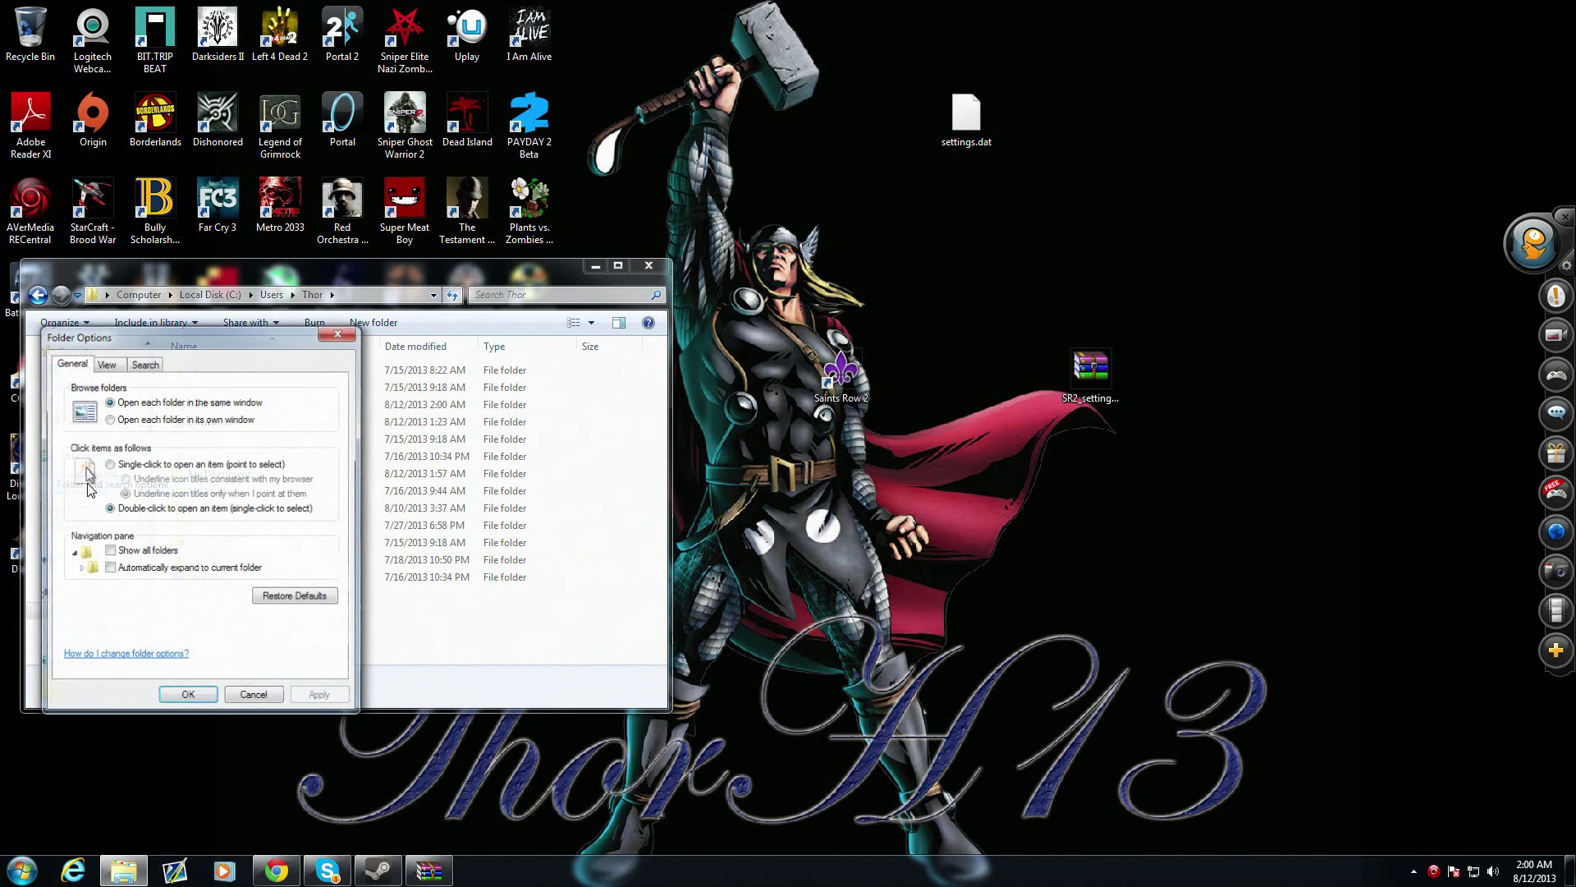
{"action": "left_click", "coordinate": [108, 364]}
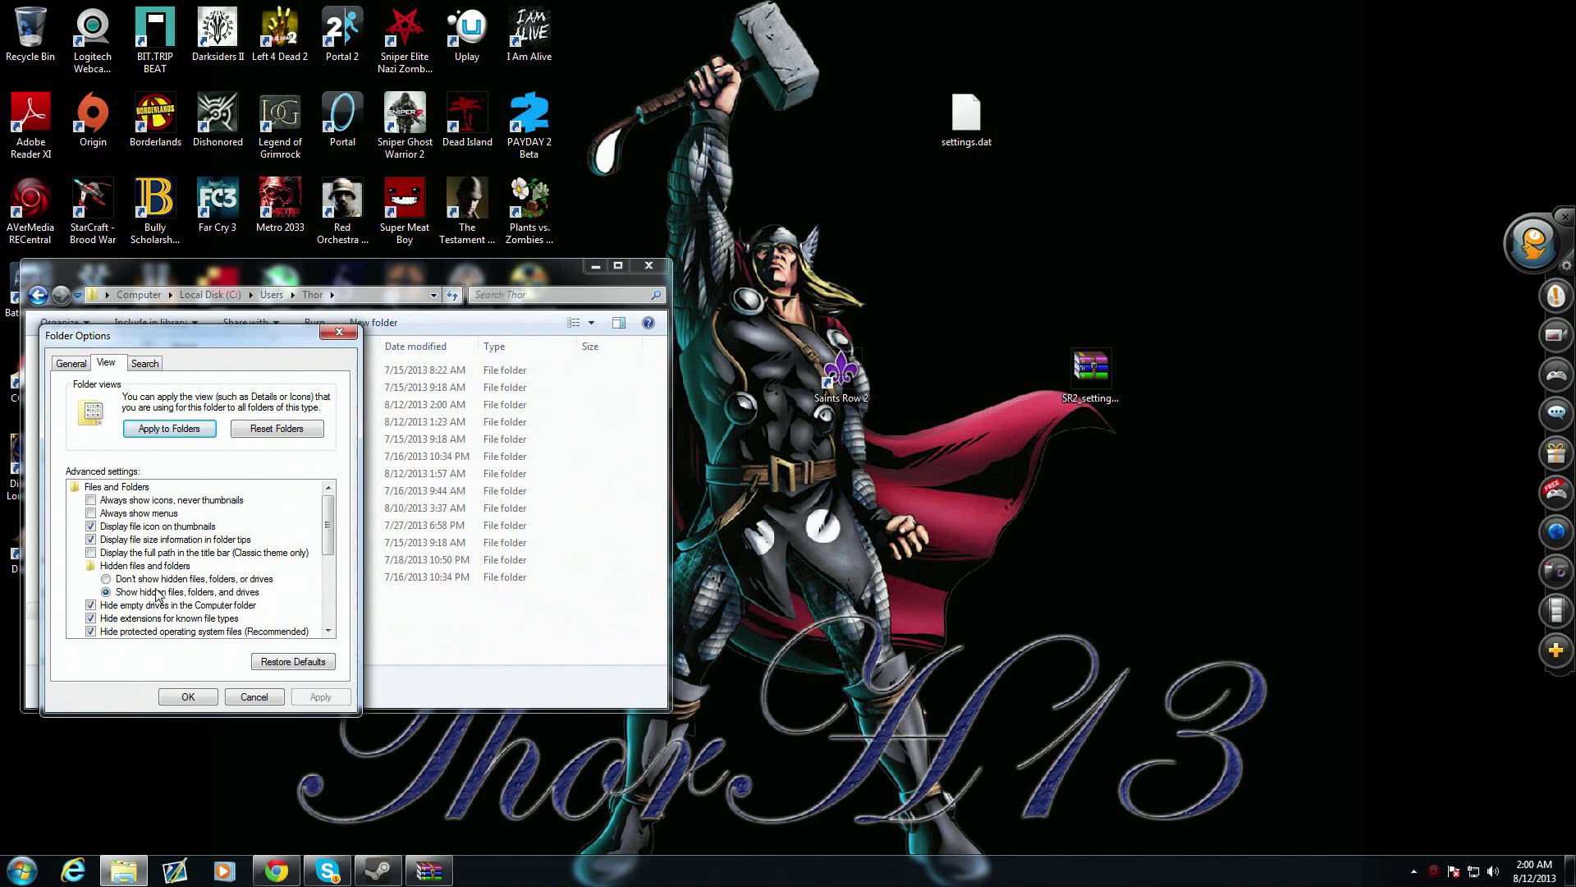
{"action": "left_click", "coordinate": [205, 702]}
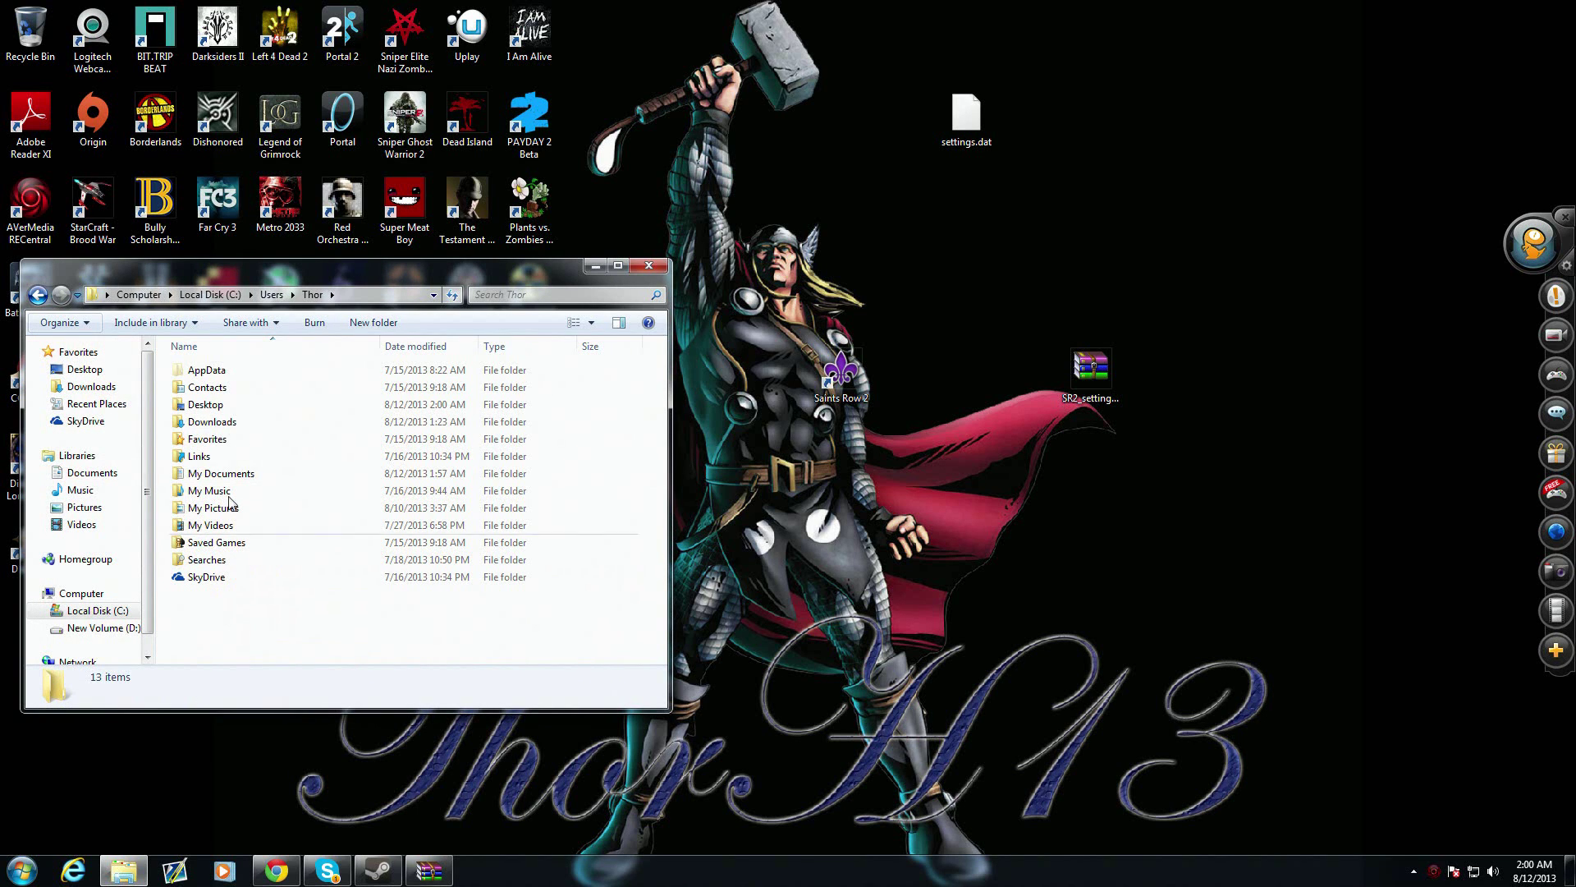
Open the AppData\Local\THQ\Saints Row 2 folder inside the user's profile folder
{"action": "double_click", "coordinate": [220, 373]}
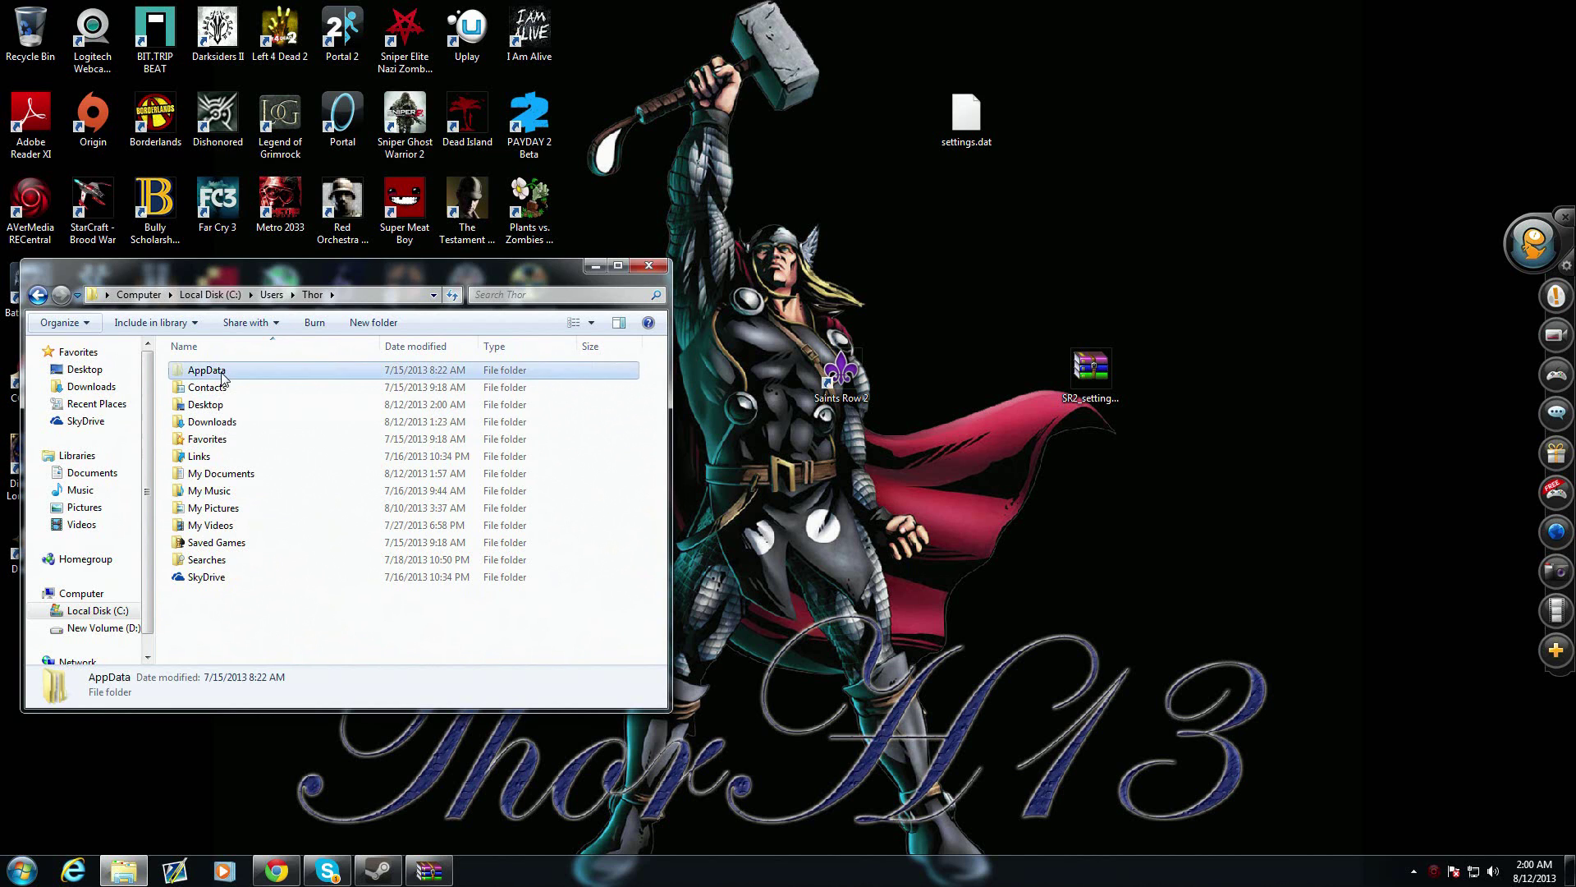
{"action": "double_click", "coordinate": [197, 371]}
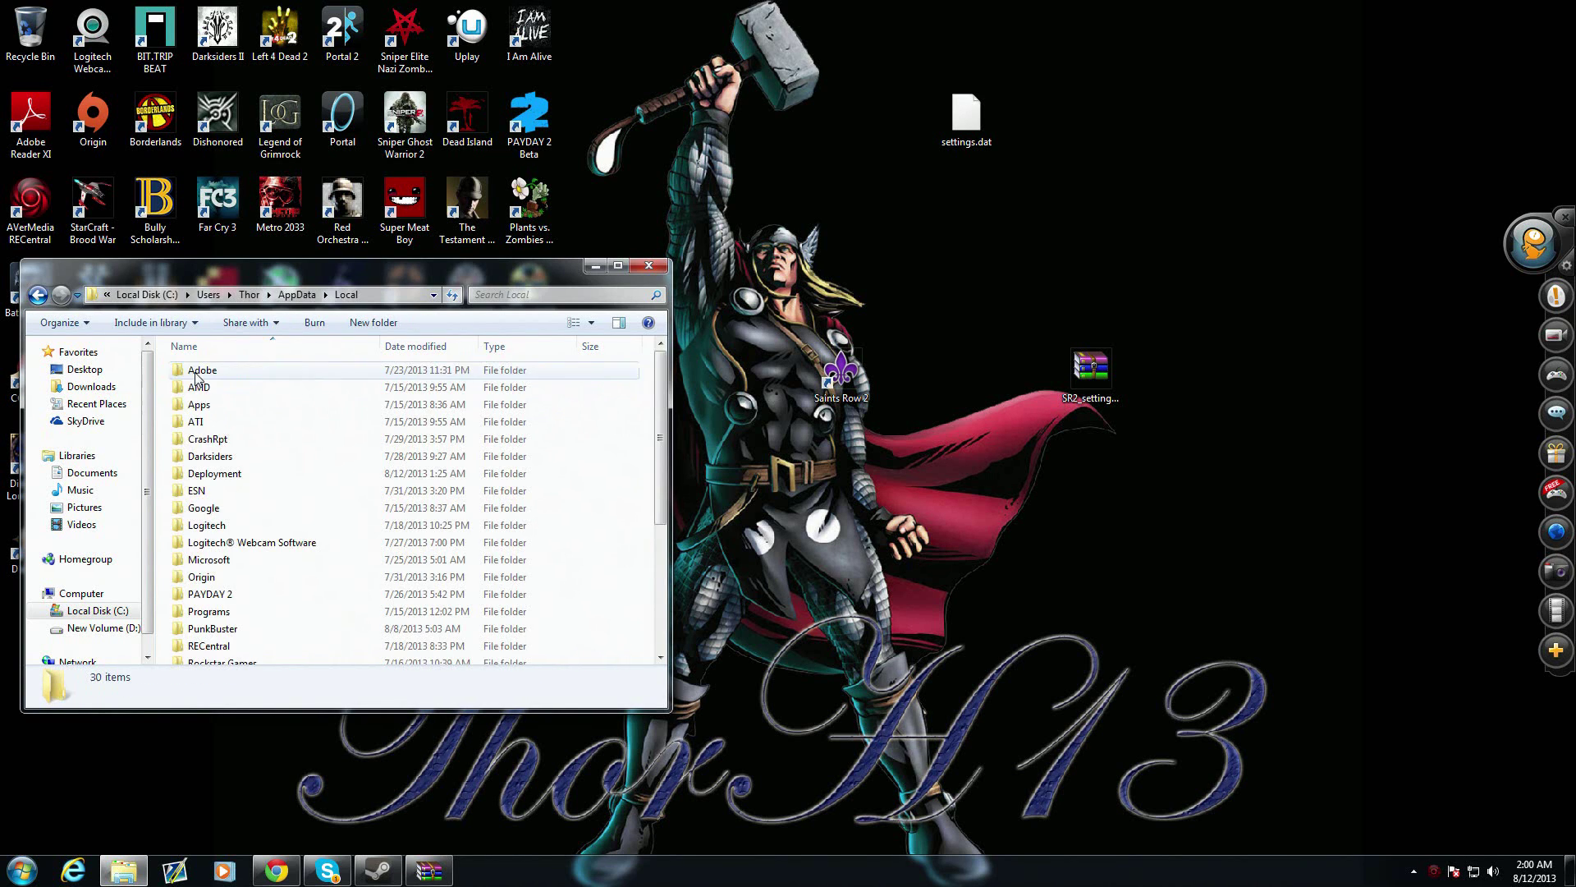
{"action": "scroll", "coordinate": [193, 542], "scroll_direction": "down", "scroll_amount": 4}
{"action": "double_click", "coordinate": [197, 534]}
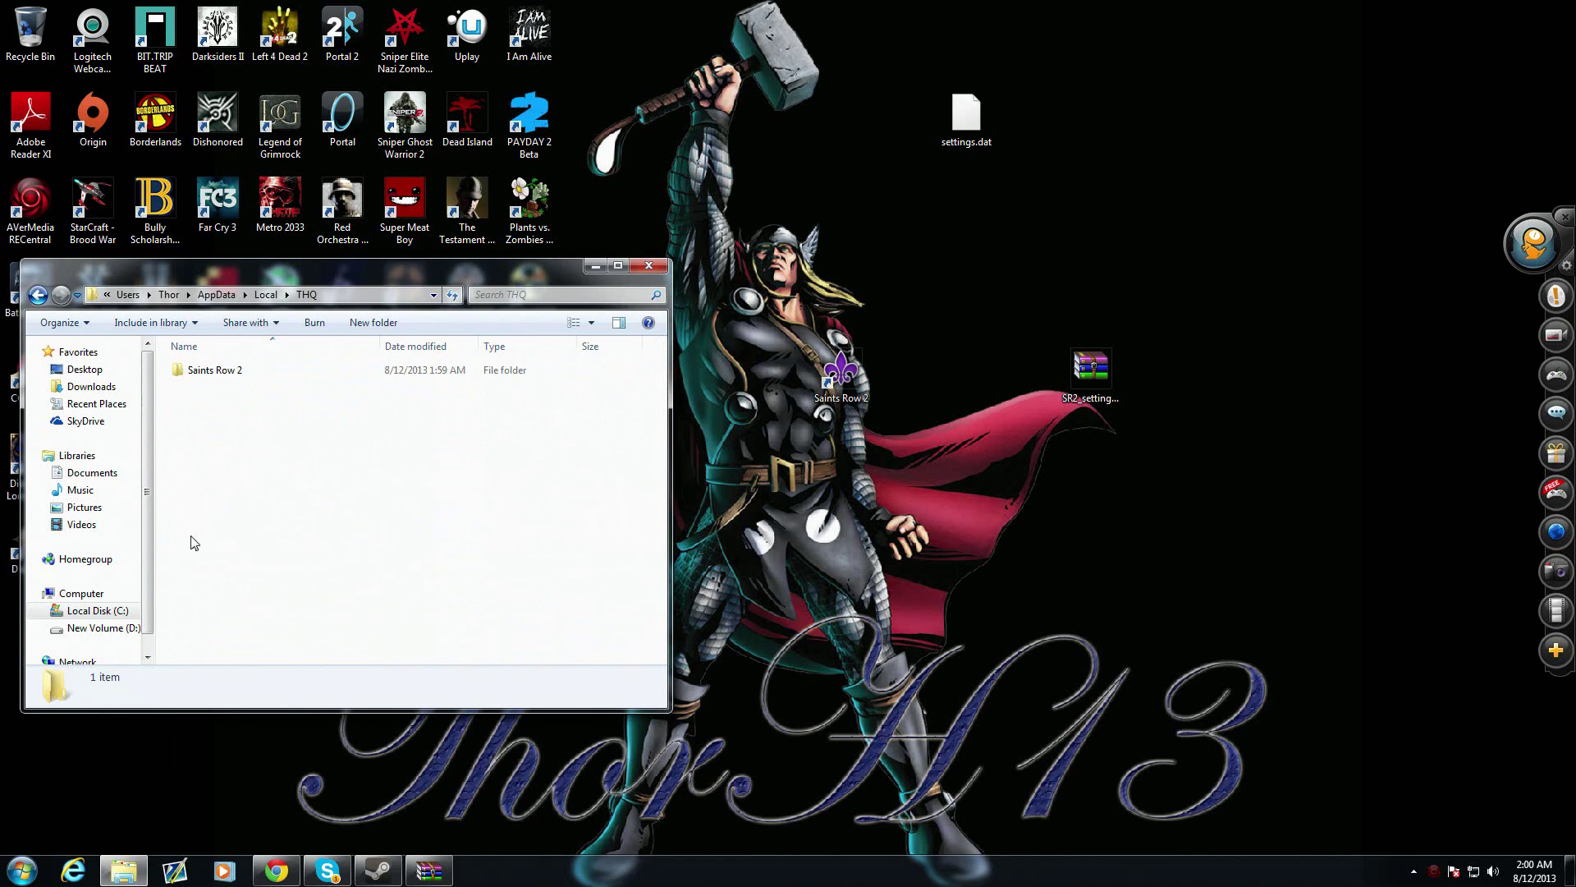
{"action": "double_click", "coordinate": [215, 371]}
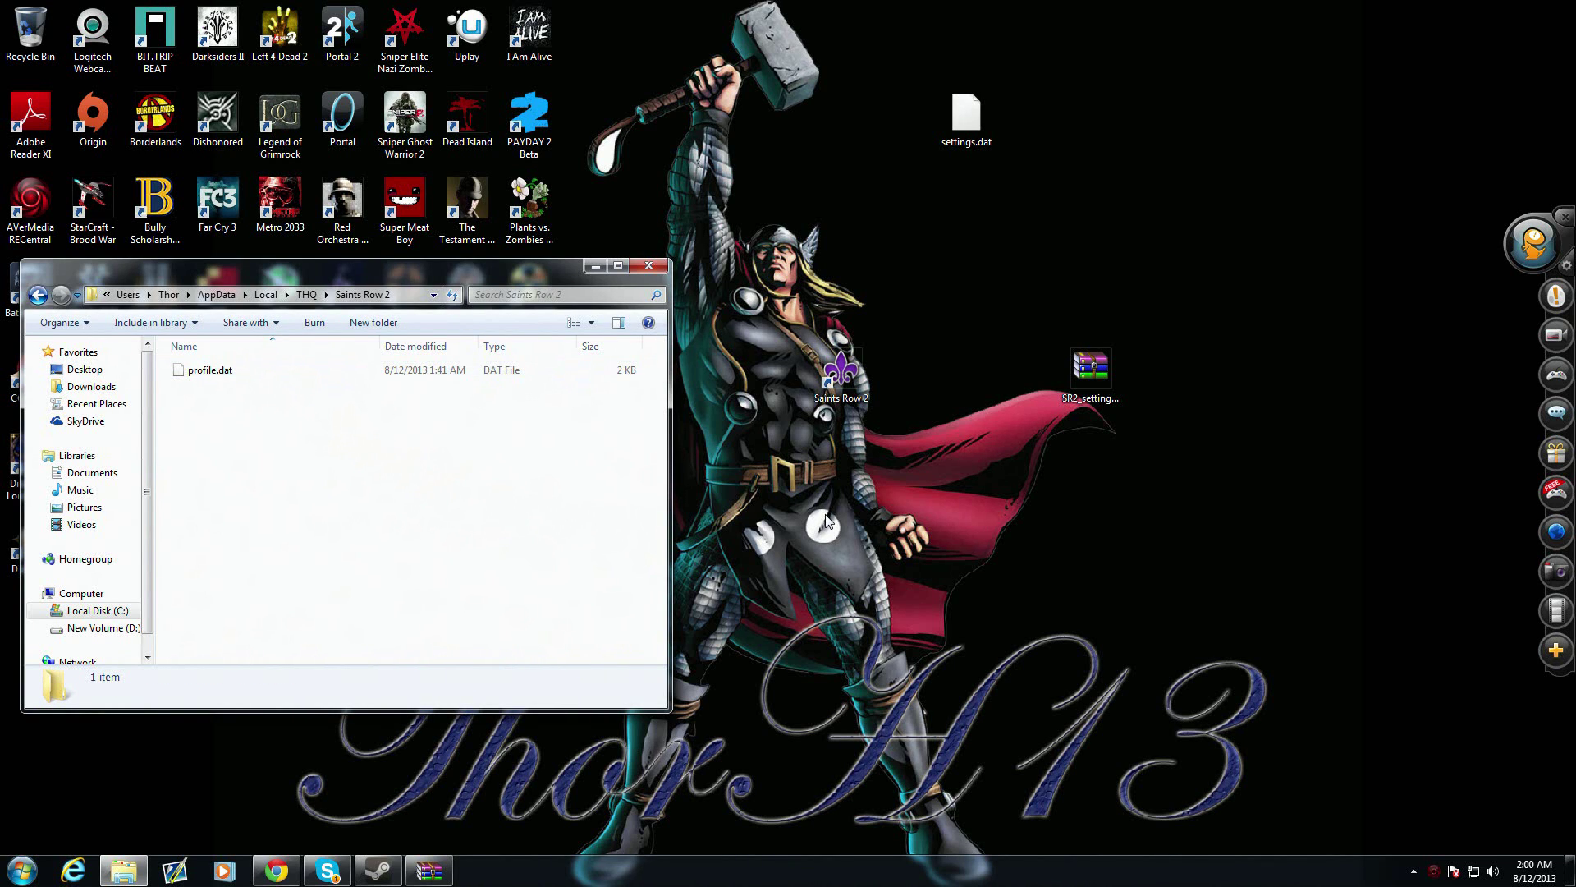
Move settings.dat from the desktop into the Saints Row 2 folder and close the folder window
{"action": "left_click_drag", "start_coordinate": [1222, 76], "coordinate": [899, 158]}
{"action": "left_click_drag", "start_coordinate": [971, 121], "coordinate": [215, 544]}
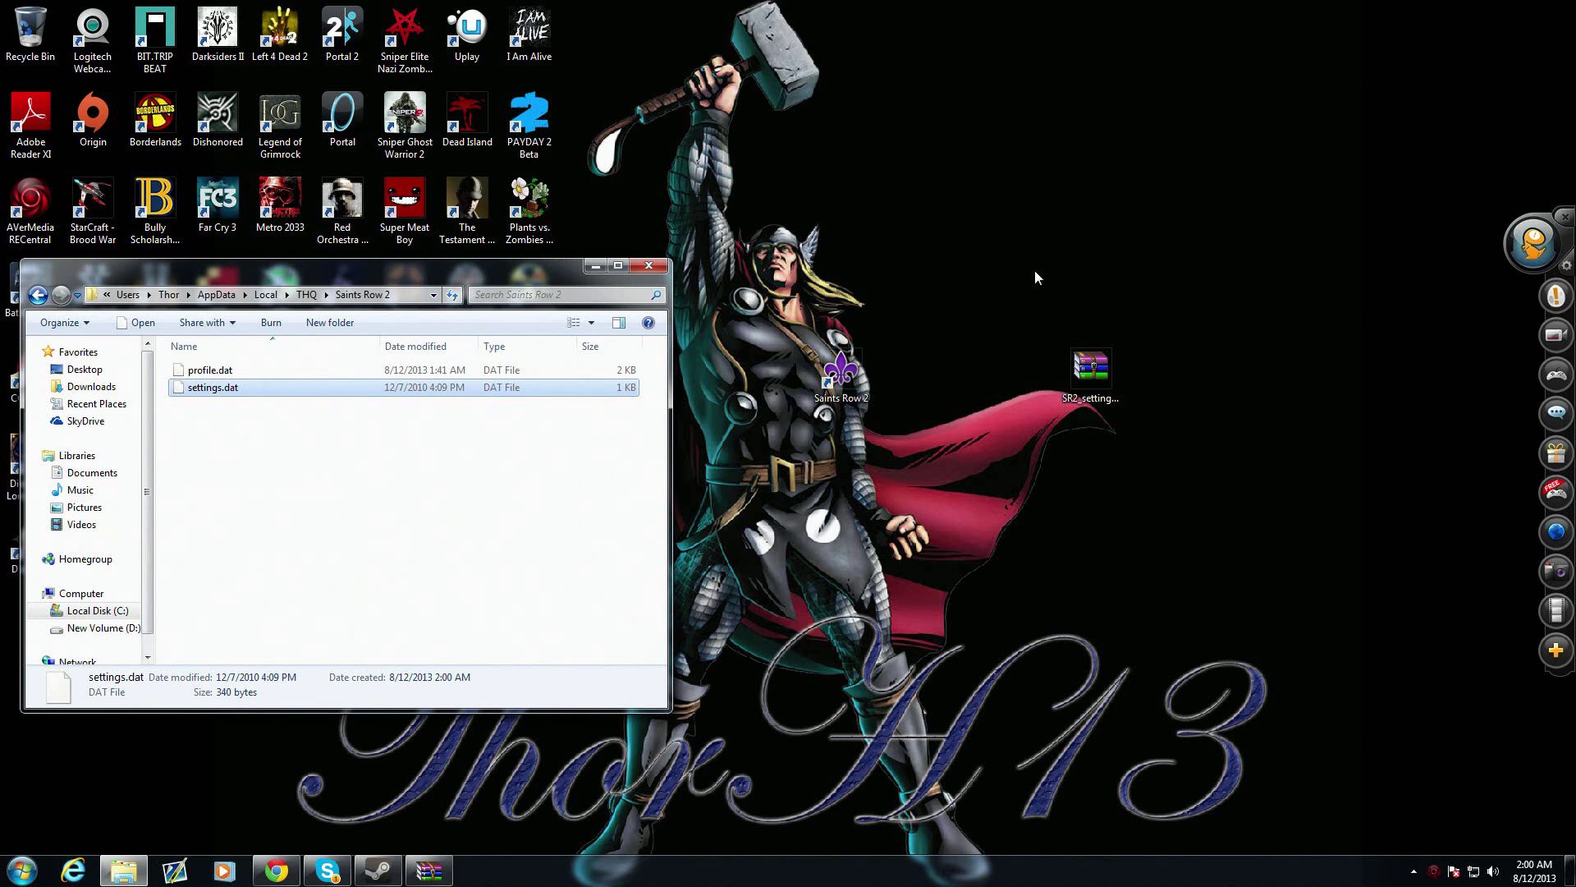
{"action": "left_click", "coordinate": [652, 271]}
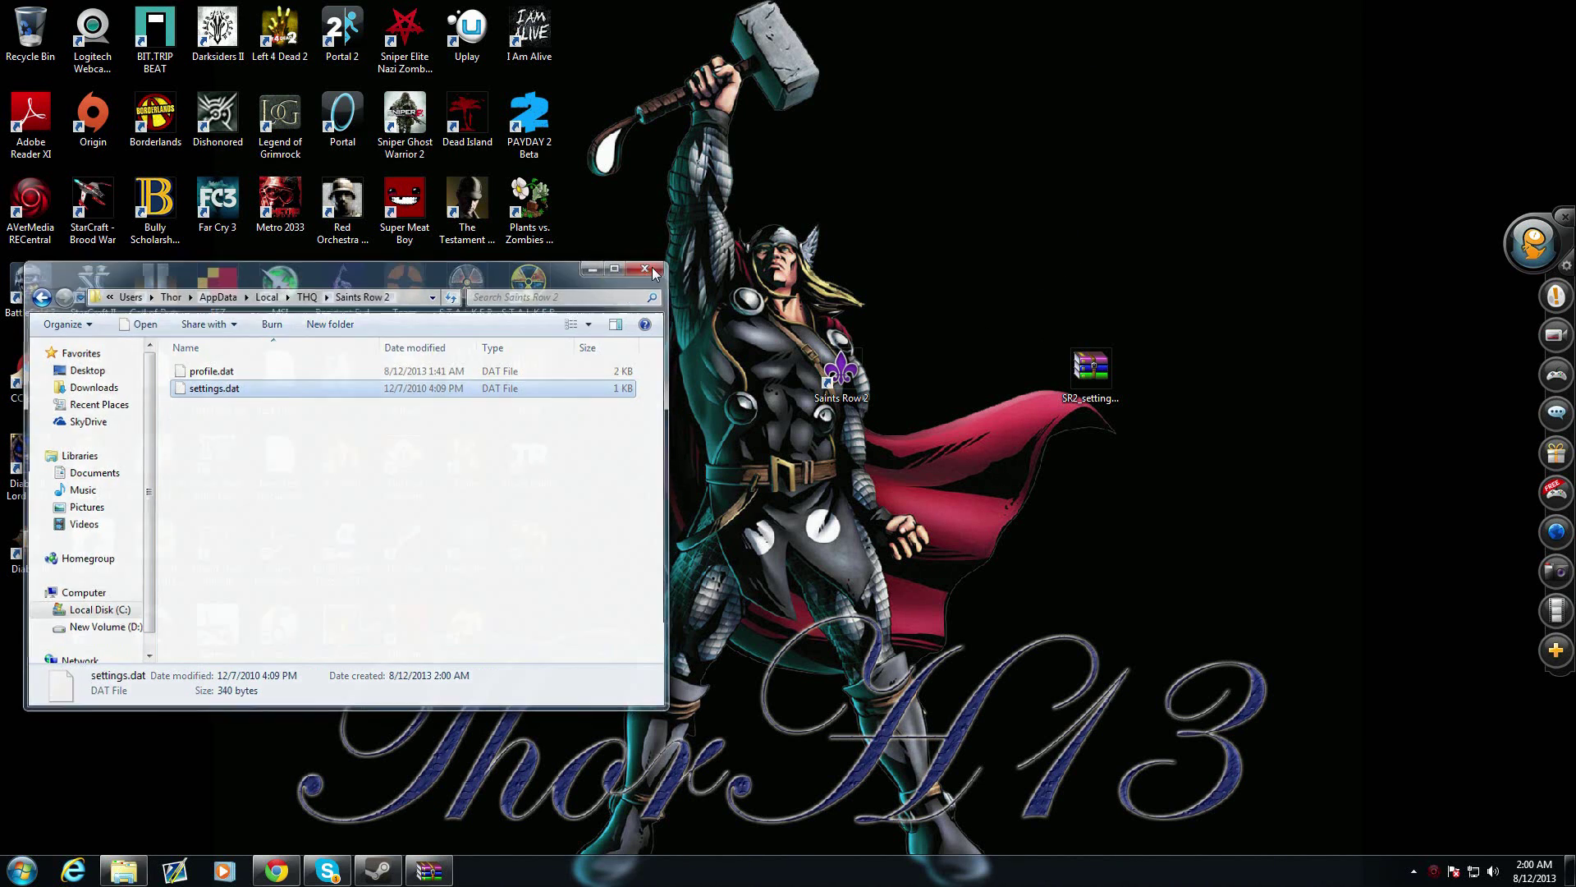
Launch Saints Row 2 and open the display options from its main menu
{"action": "double_click", "coordinate": [863, 382]}
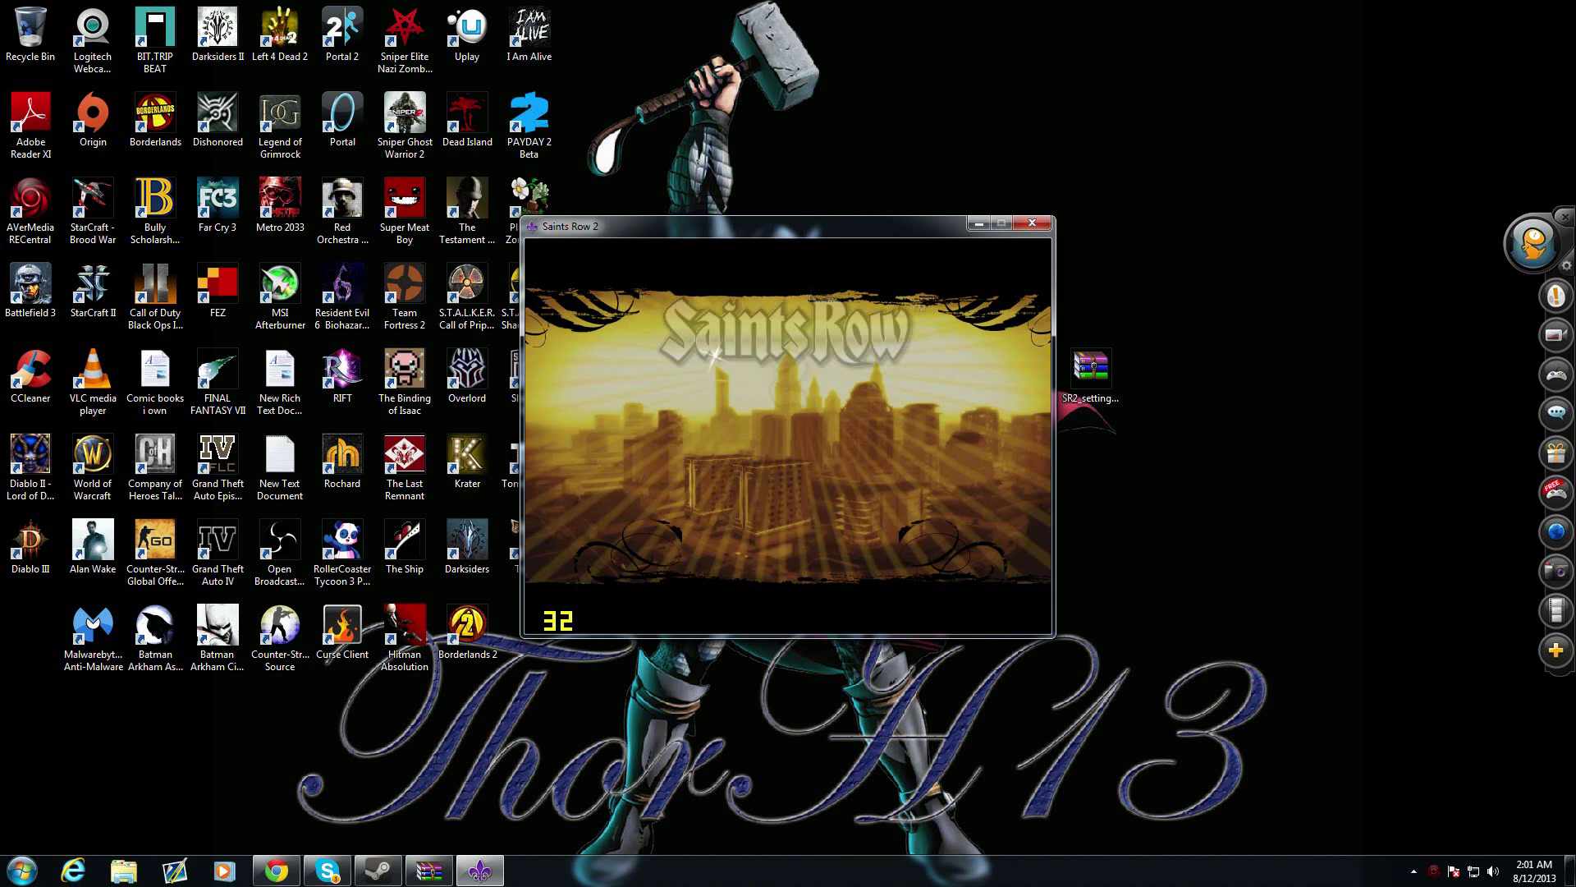
{"action": "key", "text": "Down"}
{"action": "key", "text": "Down"}
{"action": "key", "text": "Down"}
{"action": "key", "text": "Down"}
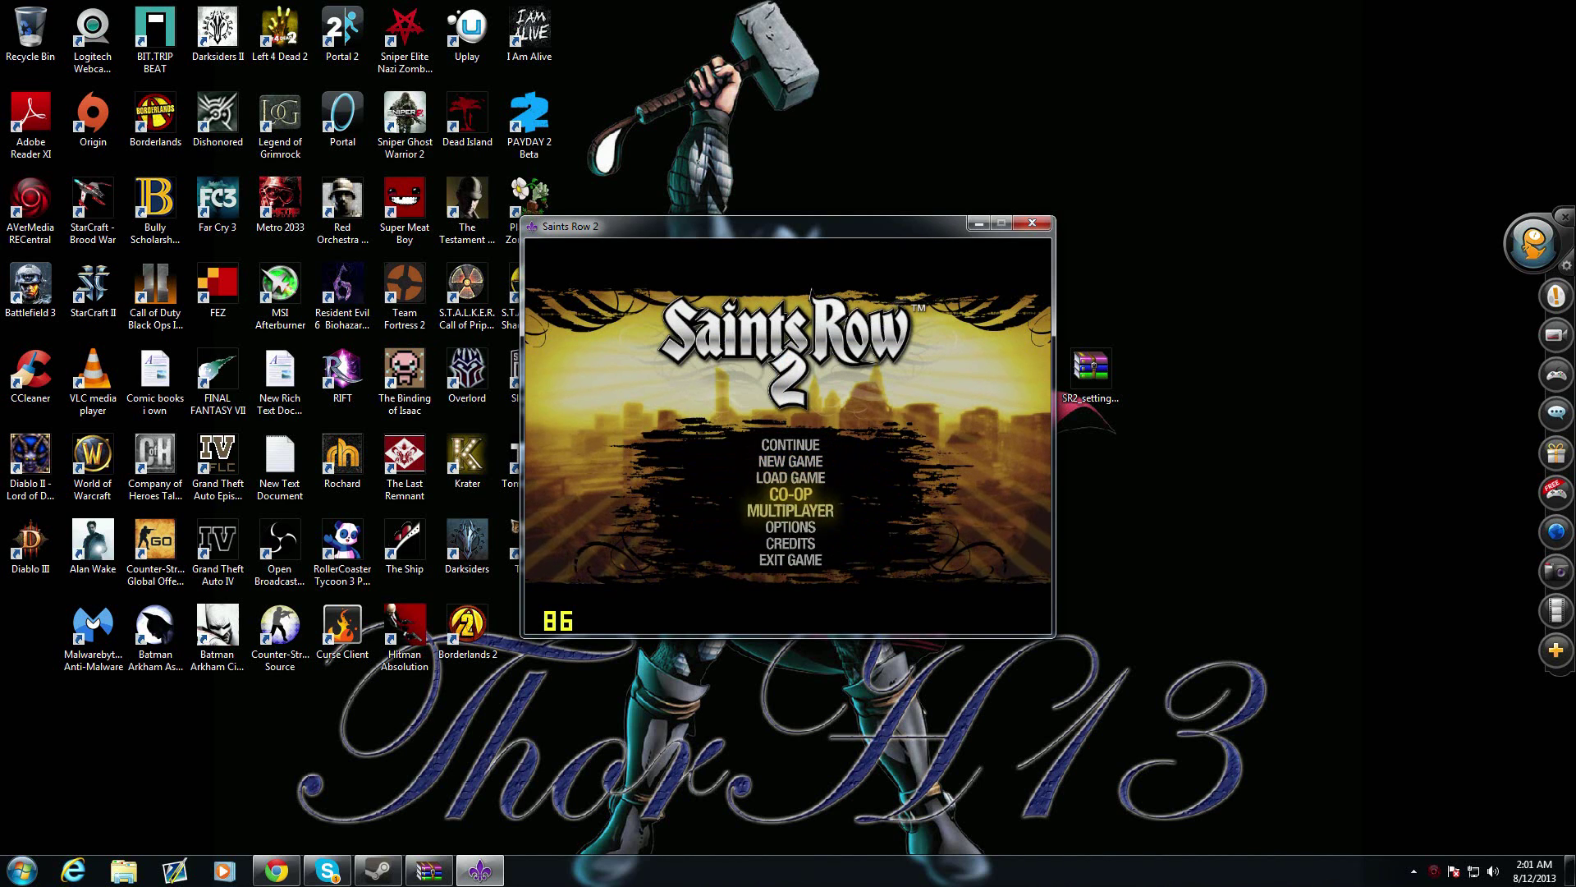
{"action": "key", "text": "Return"}
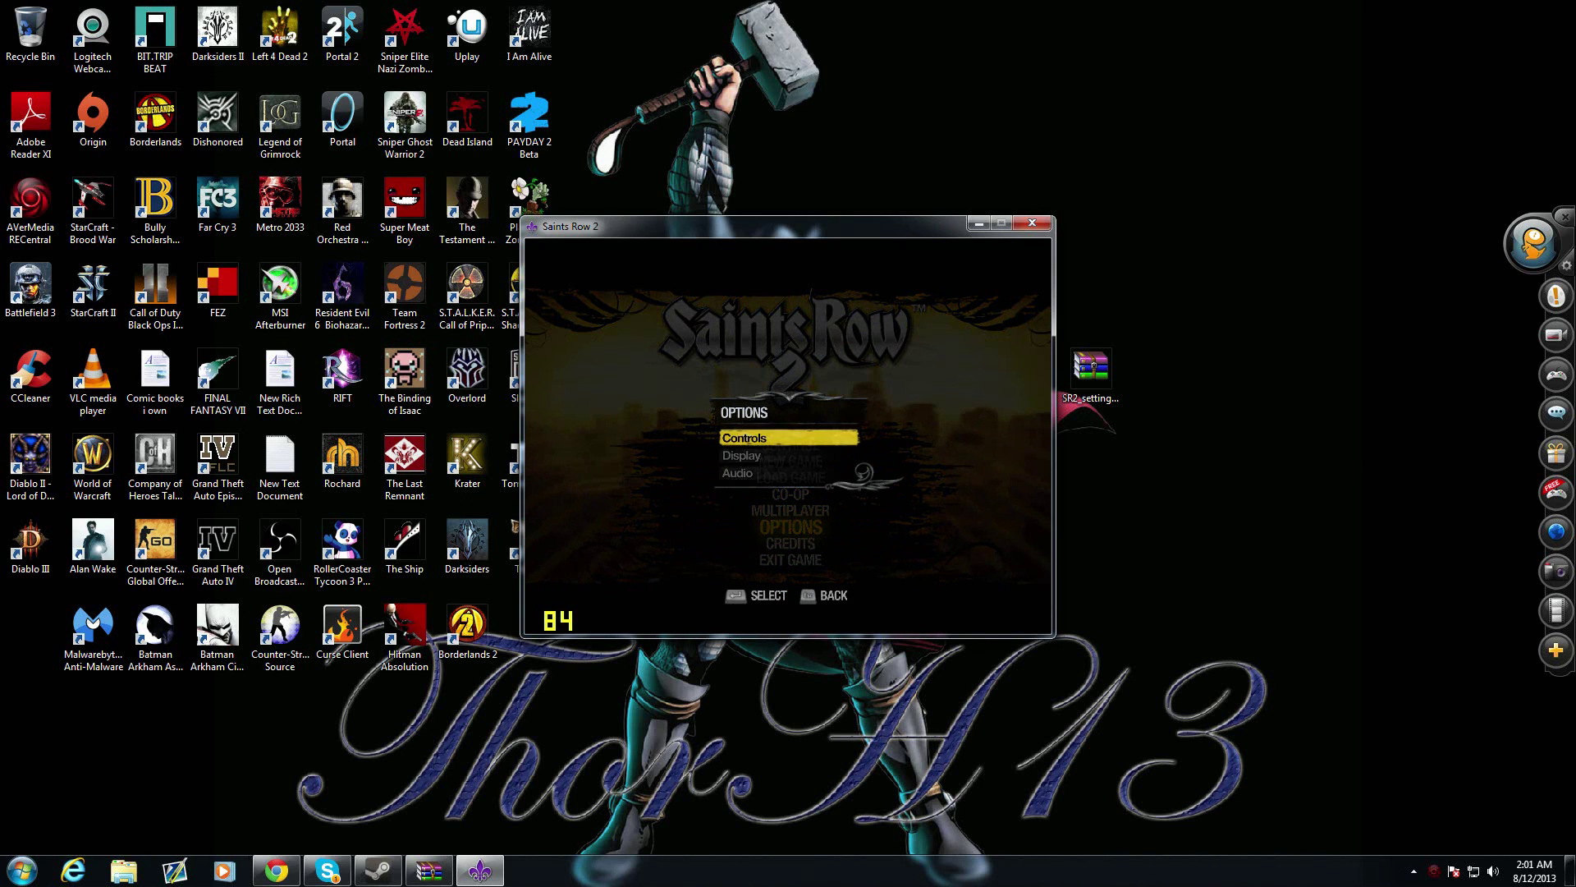
{"action": "key", "text": "Down"}
{"action": "key", "text": "Return"}
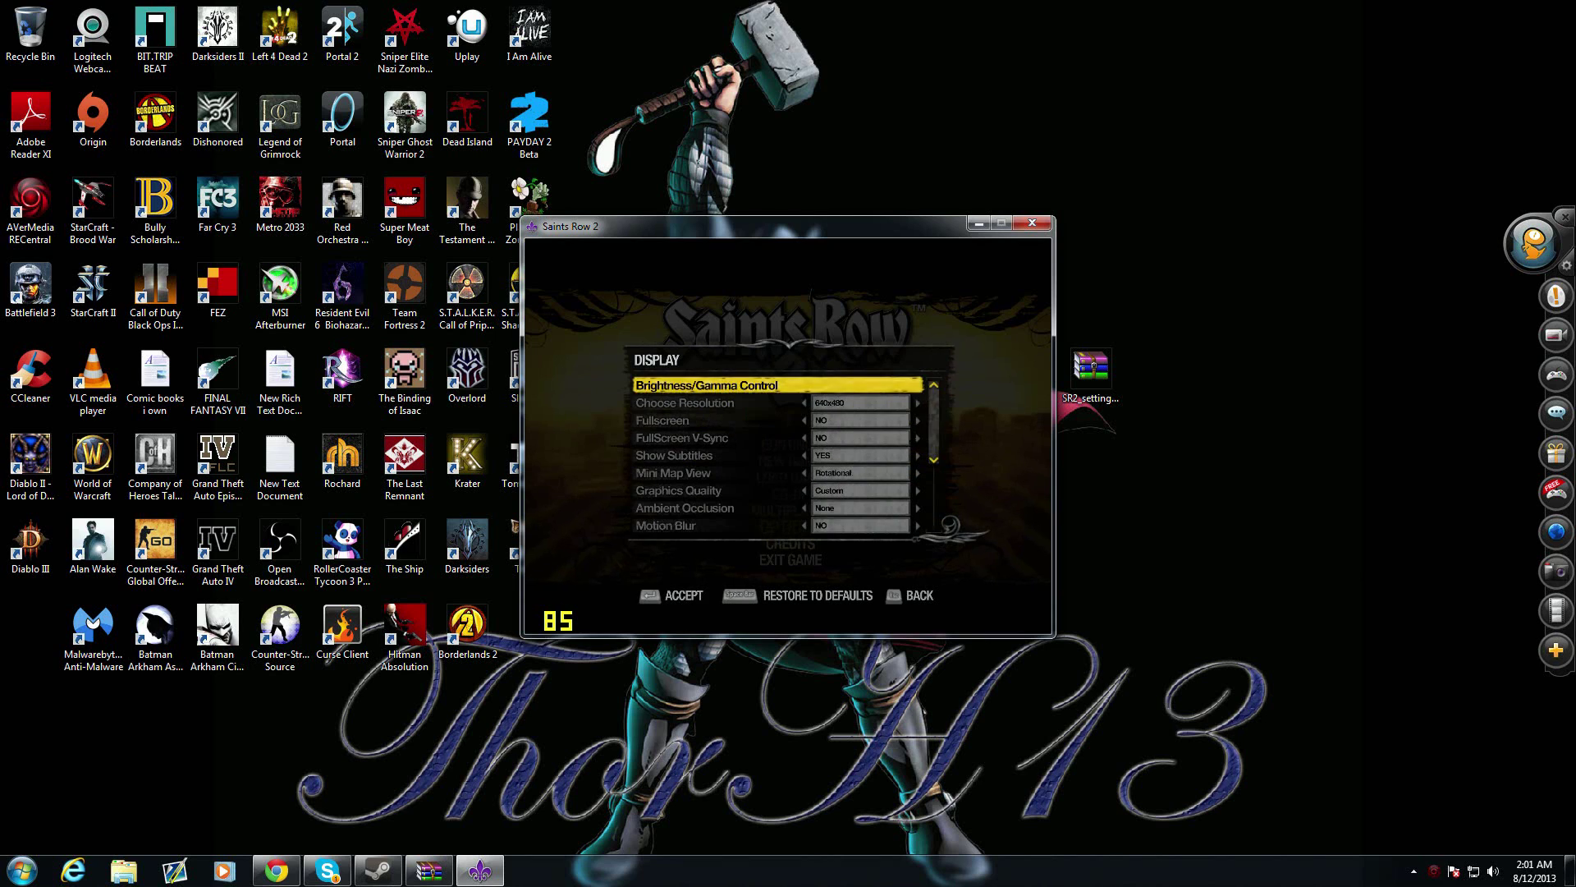
Set the resolution to 1920x1080 and turn on Fullscreen and FullScreen V-Sync
{"action": "key", "text": "Down"}
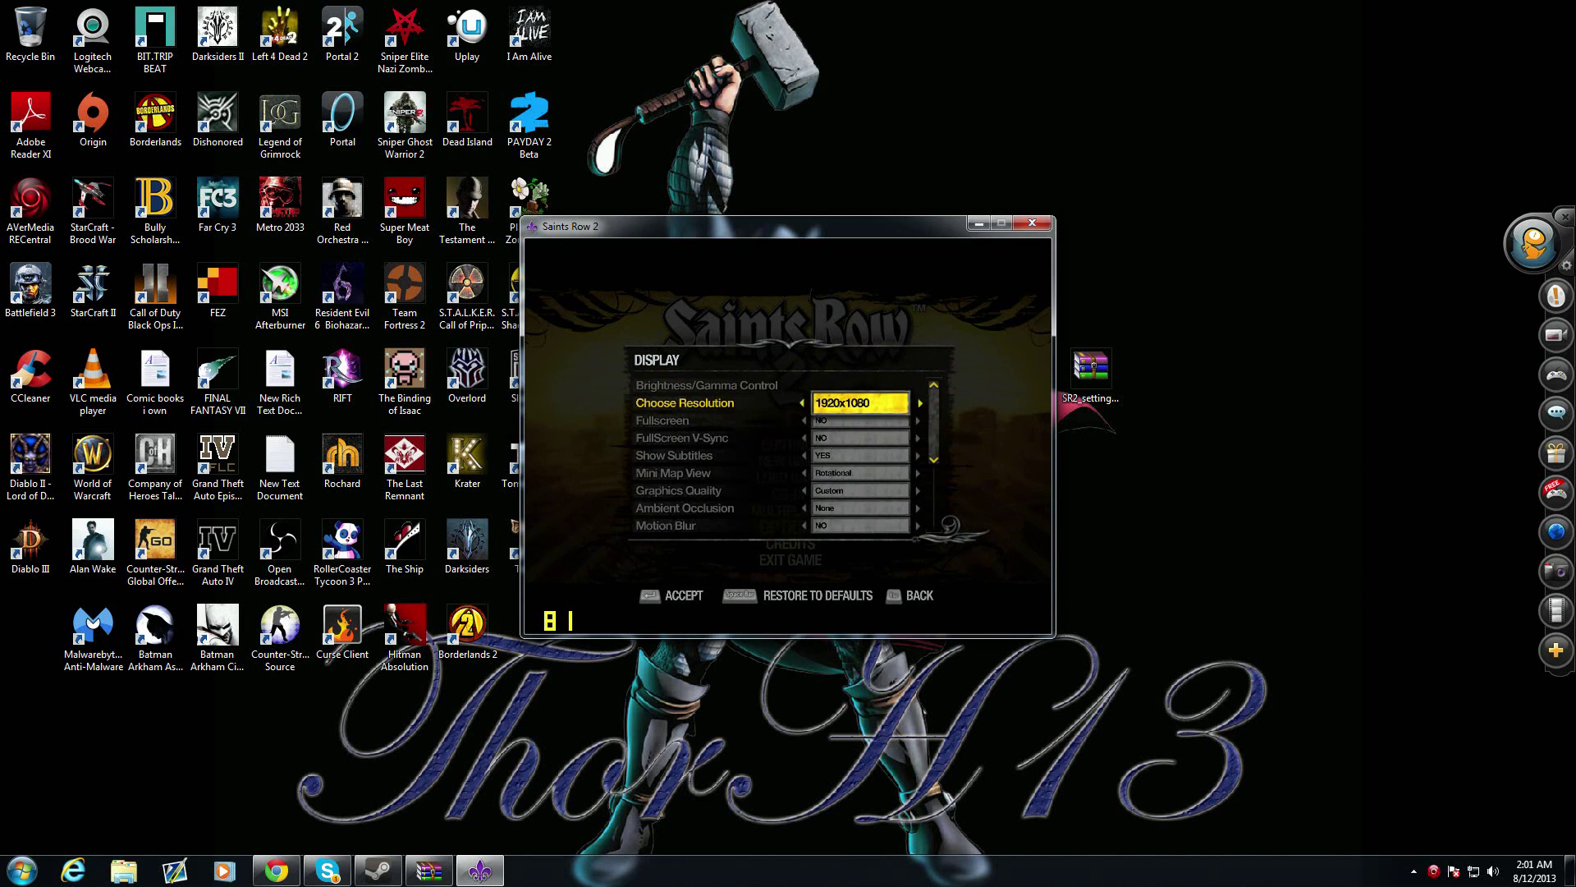
{"action": "key", "text": "Down"}
{"action": "key", "text": "Right"}
{"action": "key", "text": "Down"}
{"action": "key", "text": "Right"}
Set Graphics Quality to High and Ambient Occlusion to All
{"action": "key", "text": "Down"}
{"action": "key", "text": "Down"}
{"action": "key", "text": "Down"}
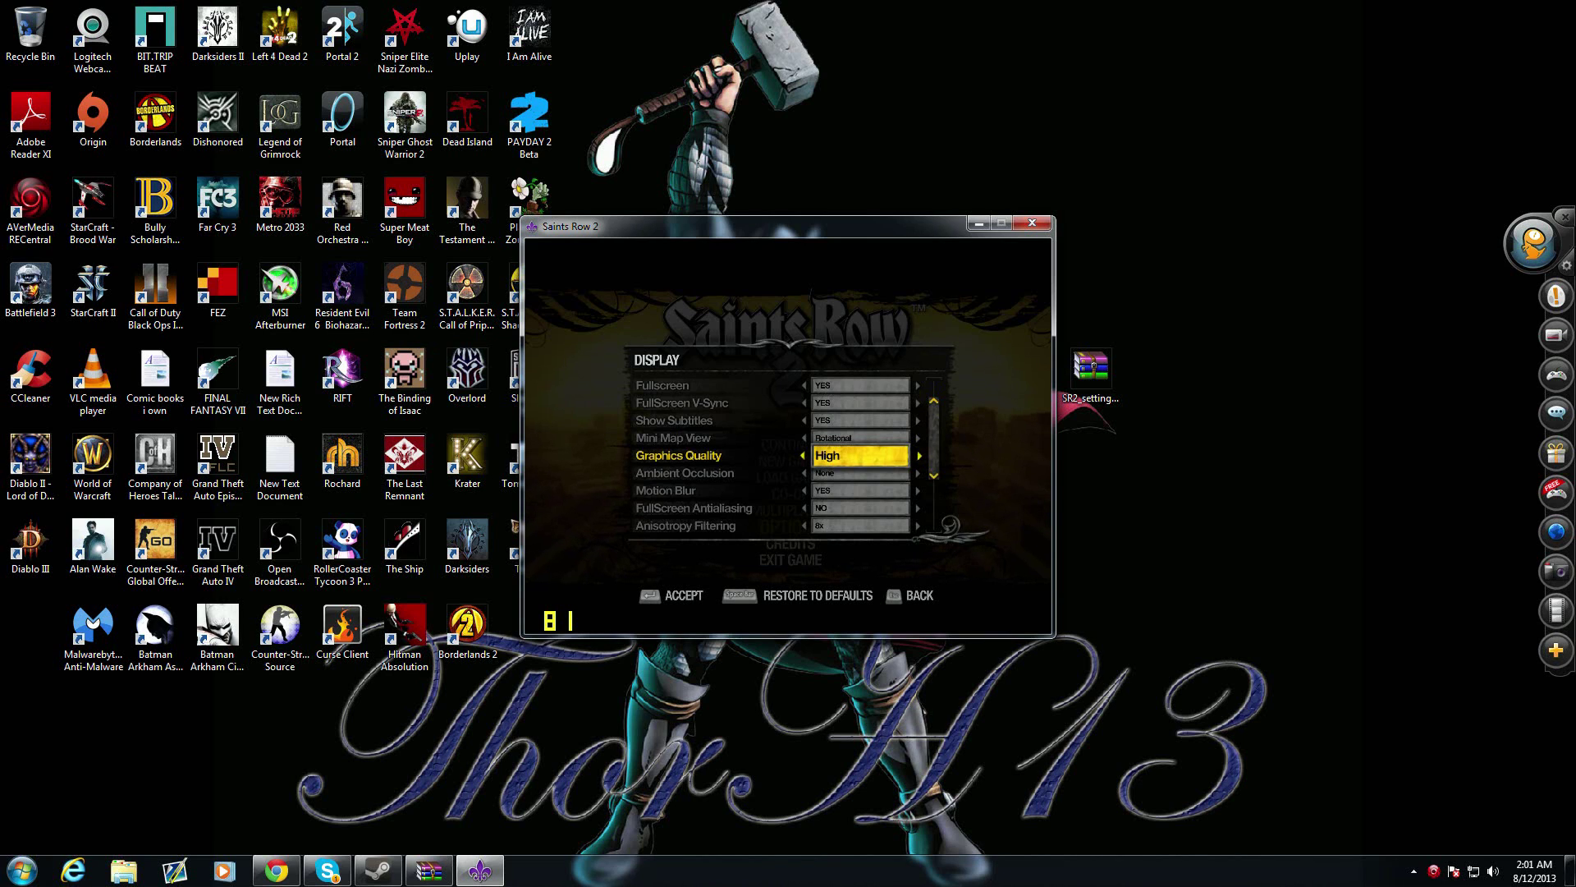
{"action": "key", "text": "Down"}
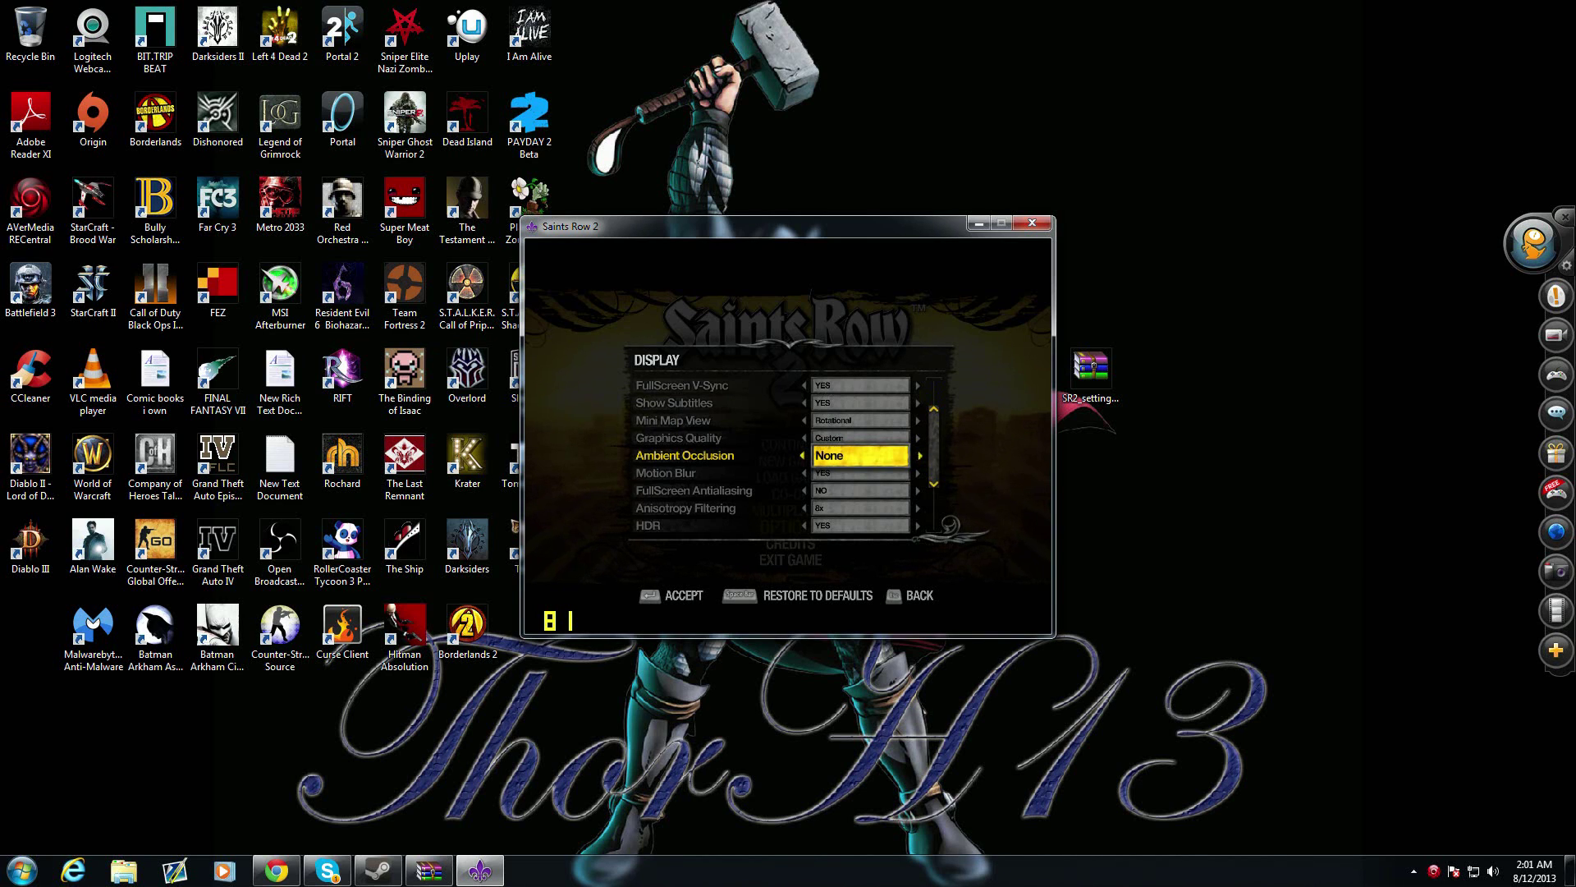
{"action": "key", "text": "Right"}
{"action": "key", "text": "Down"}
Set FullScreen Antialiasing to 4x and Anisotropy Filtering to 16x
{"action": "key", "text": "Down"}
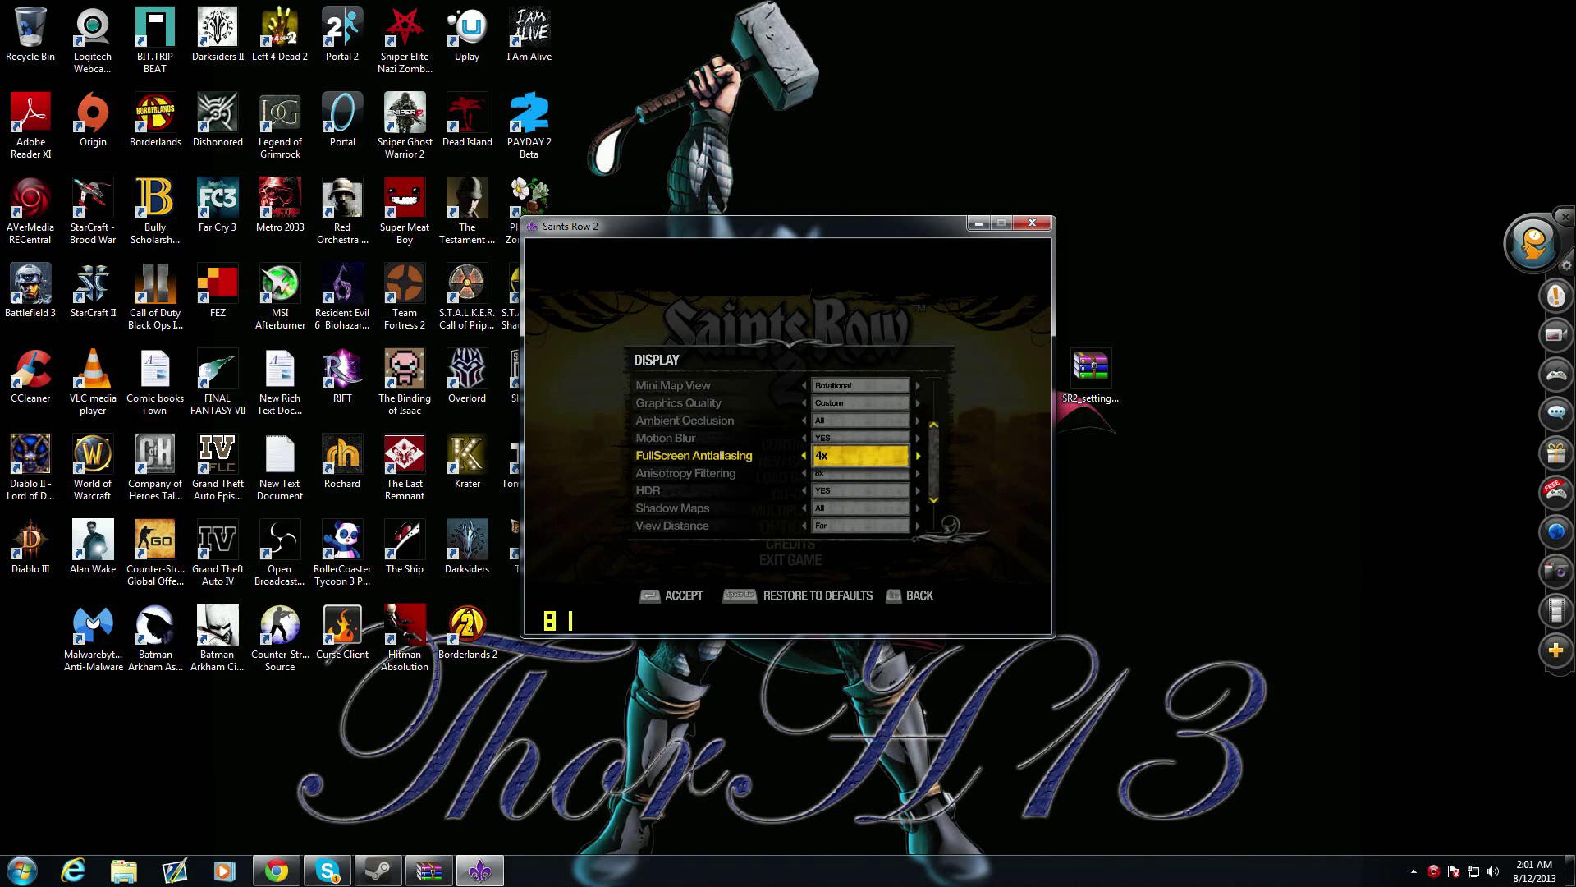
{"action": "key", "text": "Right"}
{"action": "key", "text": "Right"}
{"action": "key", "text": "Down"}
{"action": "key", "text": "Right"}
{"action": "key", "text": "Right"}
Review the remaining display options from HDR to Depth of field, and check the Brightness/Gamma Control without changing it
{"action": "key", "text": "Down"}
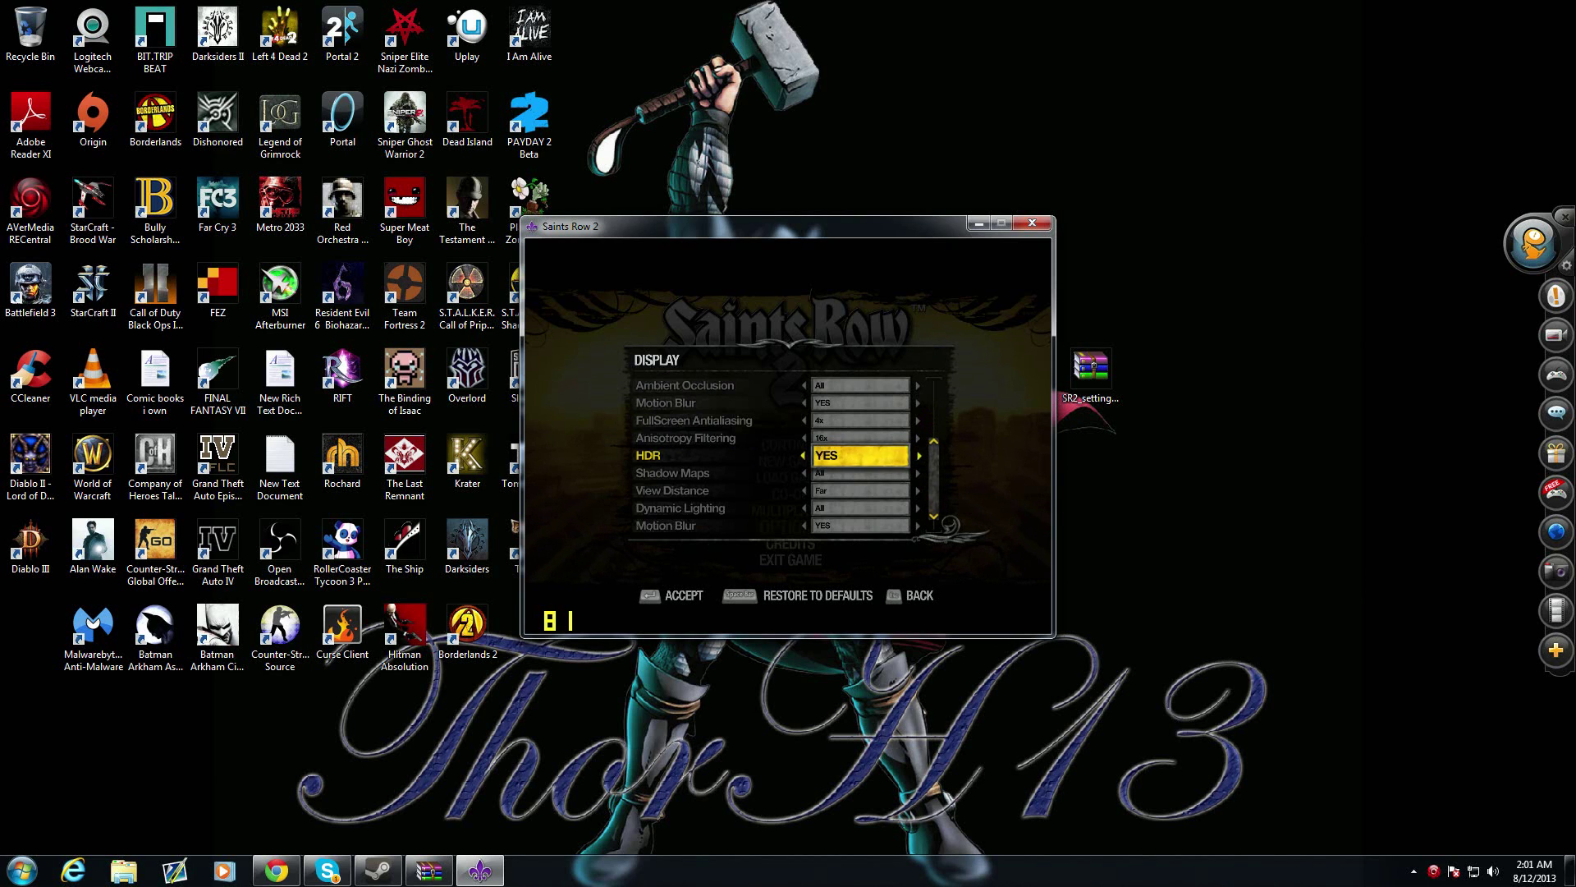
{"action": "key", "text": "Down"}
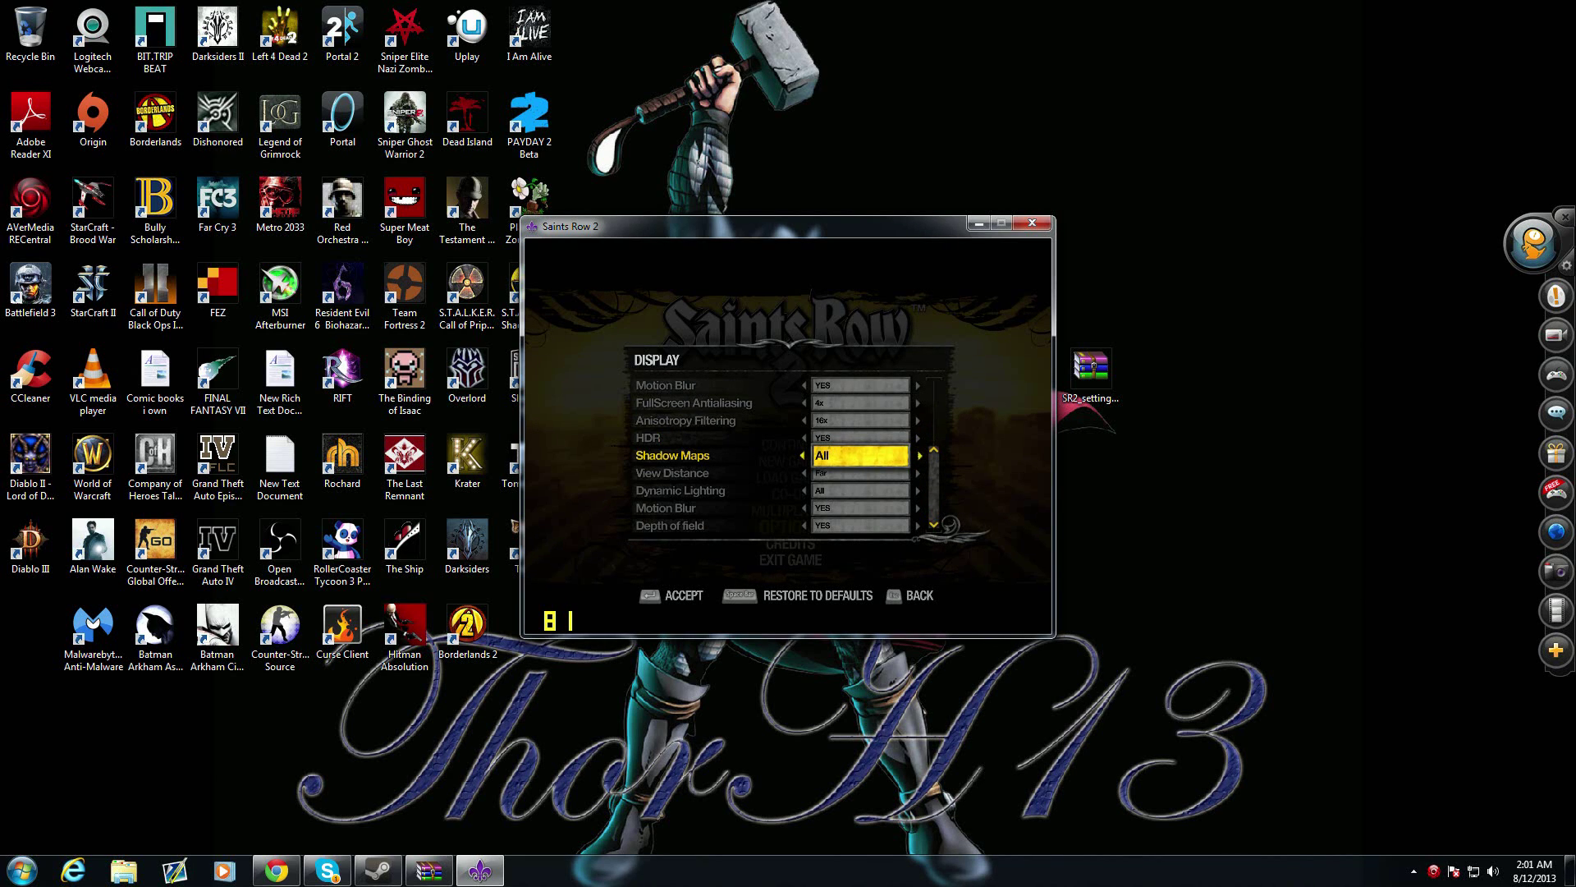
{"action": "key", "text": "Down"}
{"action": "key", "text": "Down"}
{"action": "key", "text": "Down"}
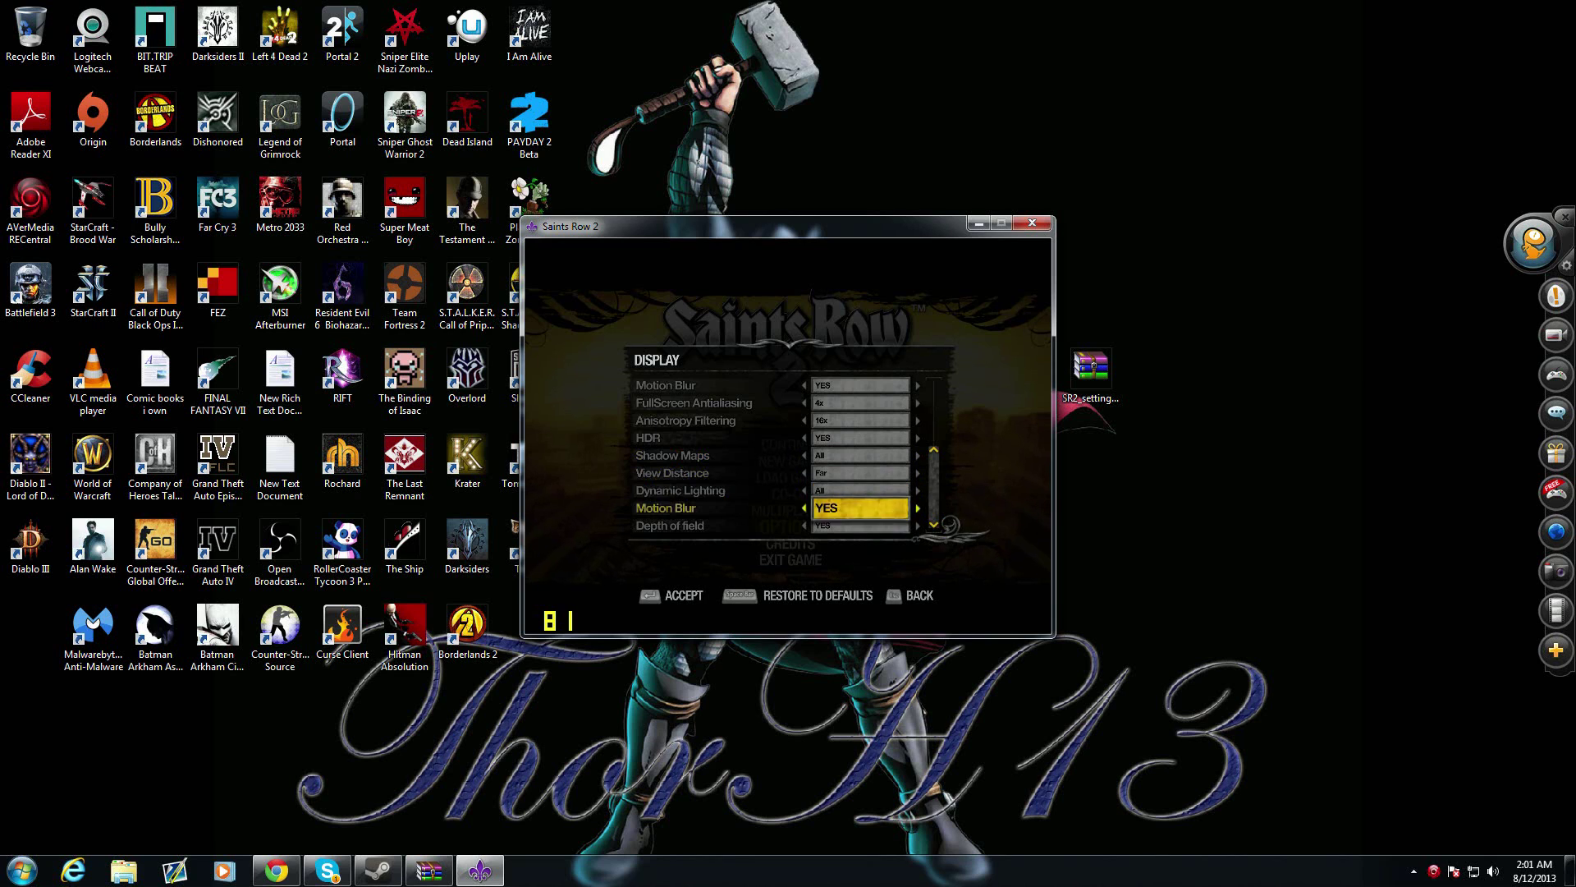
{"action": "key", "text": "Down"}
{"action": "key", "text": "Down"}
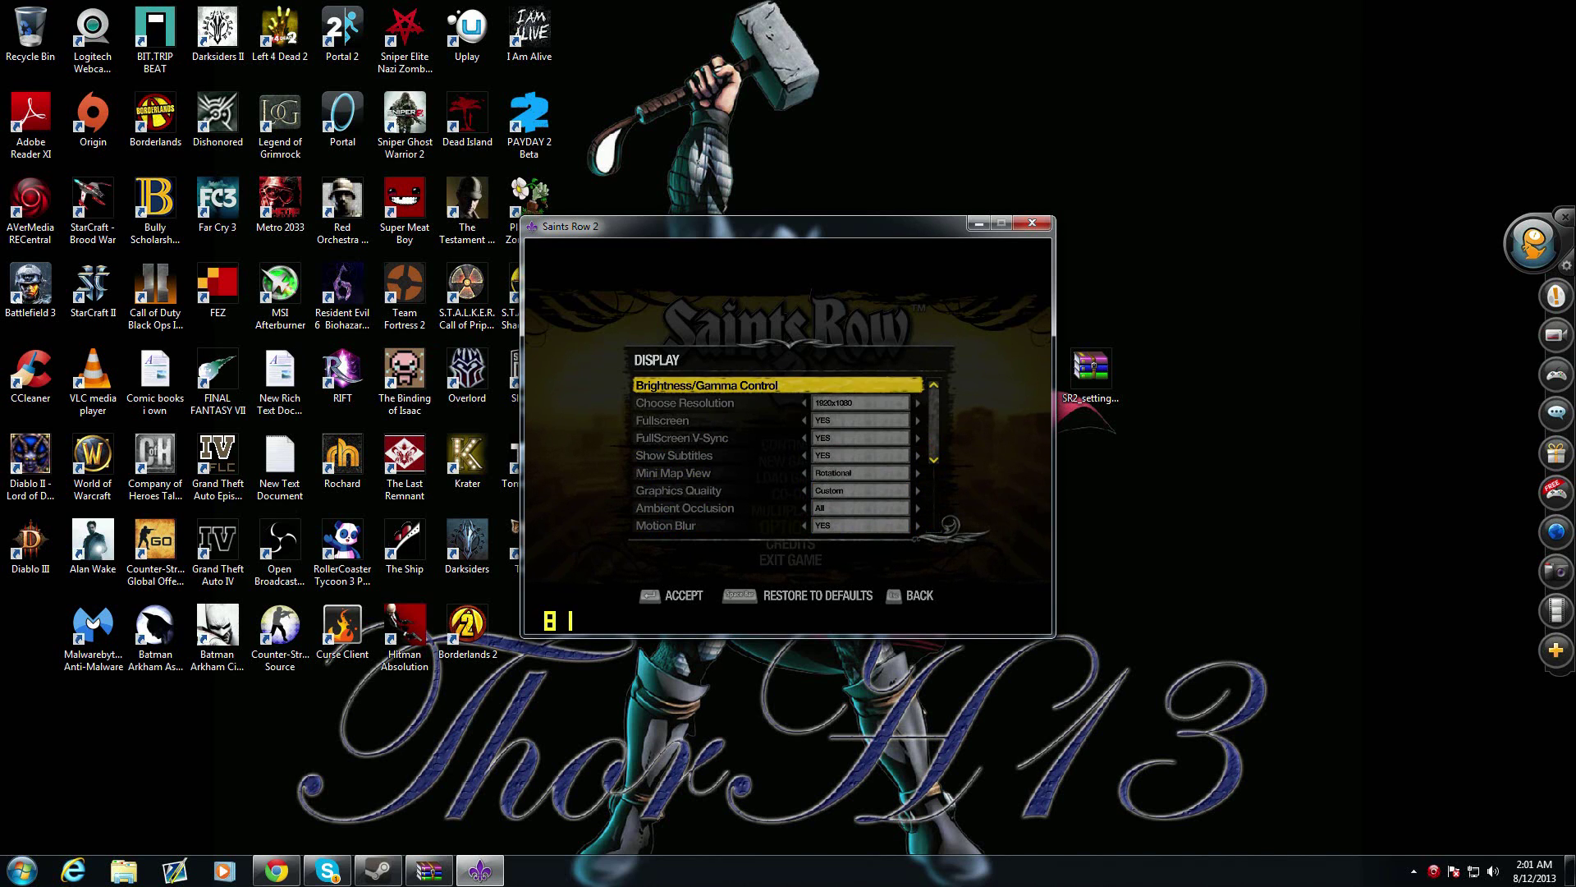
{"action": "key", "text": "Return"}
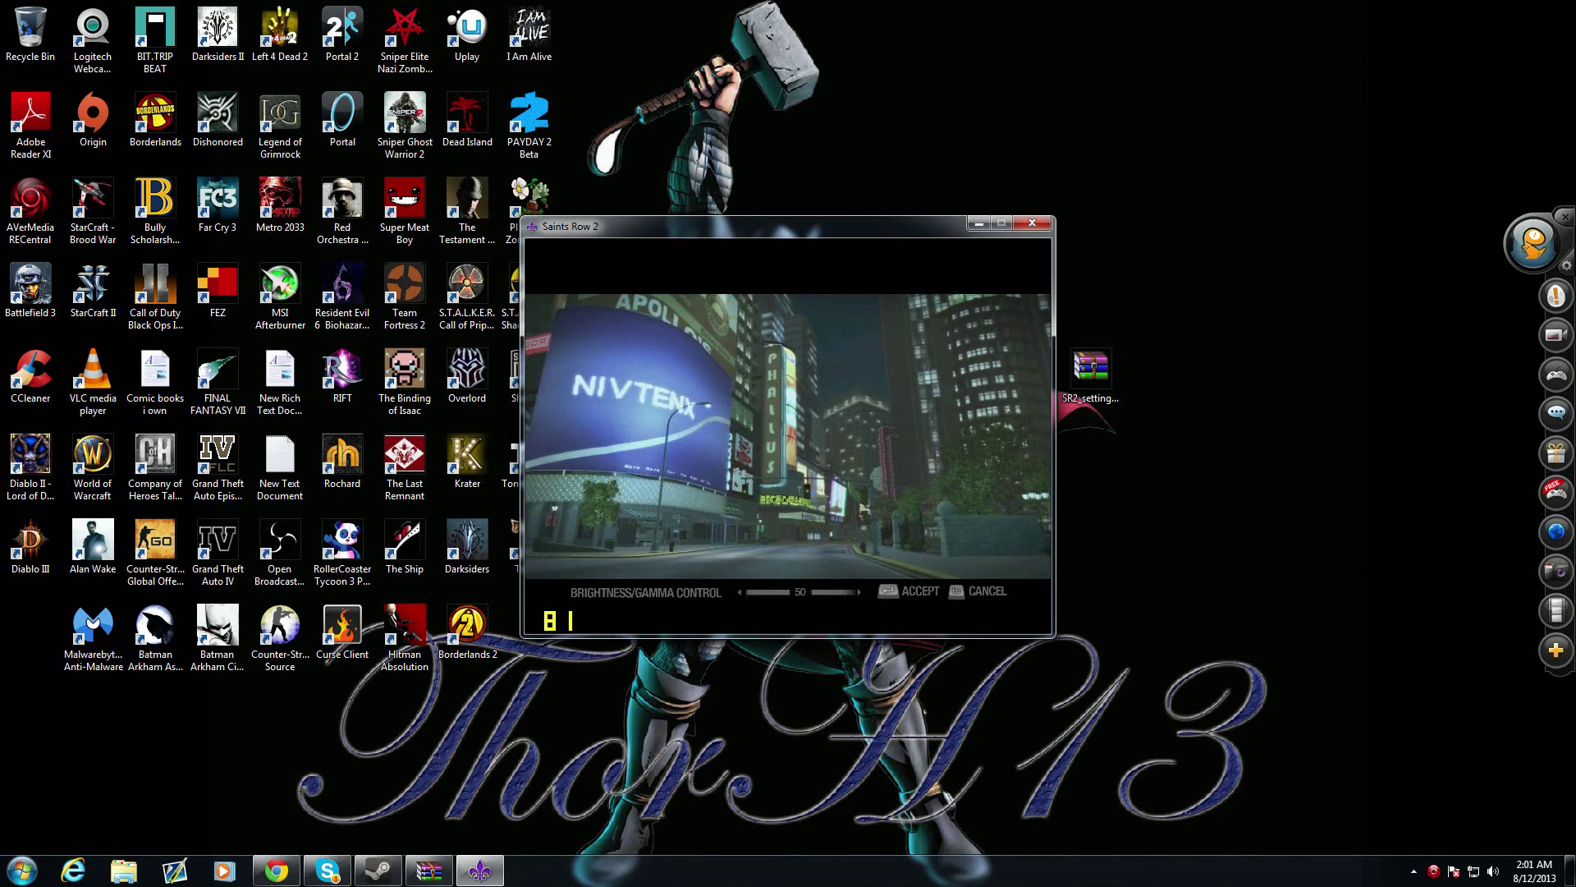
{"action": "key", "text": "Escape"}
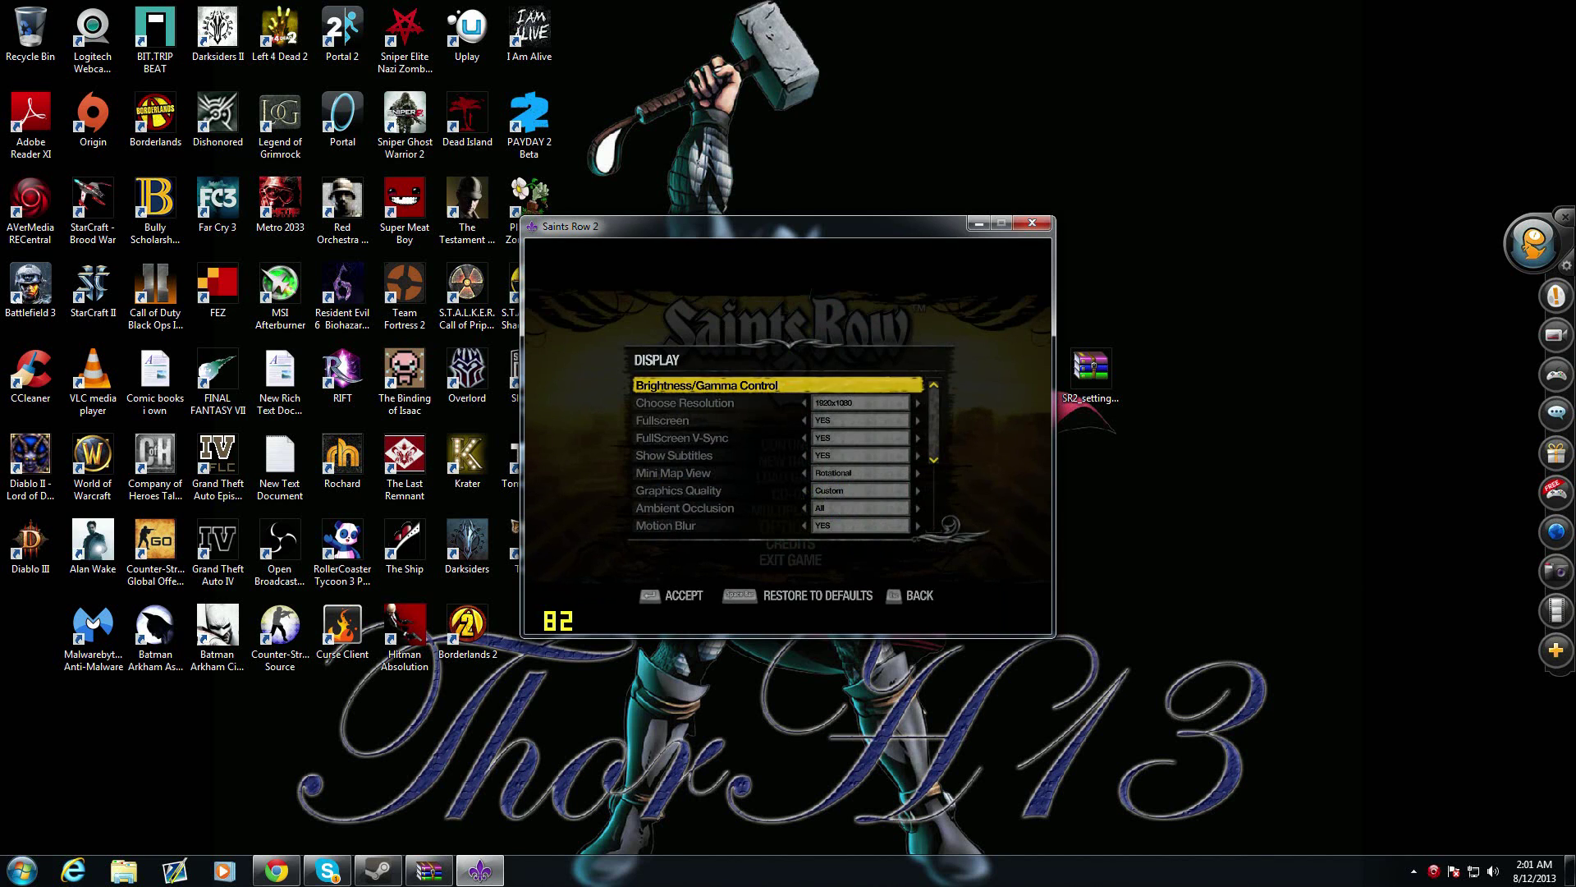
Leave the display options and accept saving the changed settings
{"action": "key", "text": "Up"}
{"action": "key", "text": "Escape"}
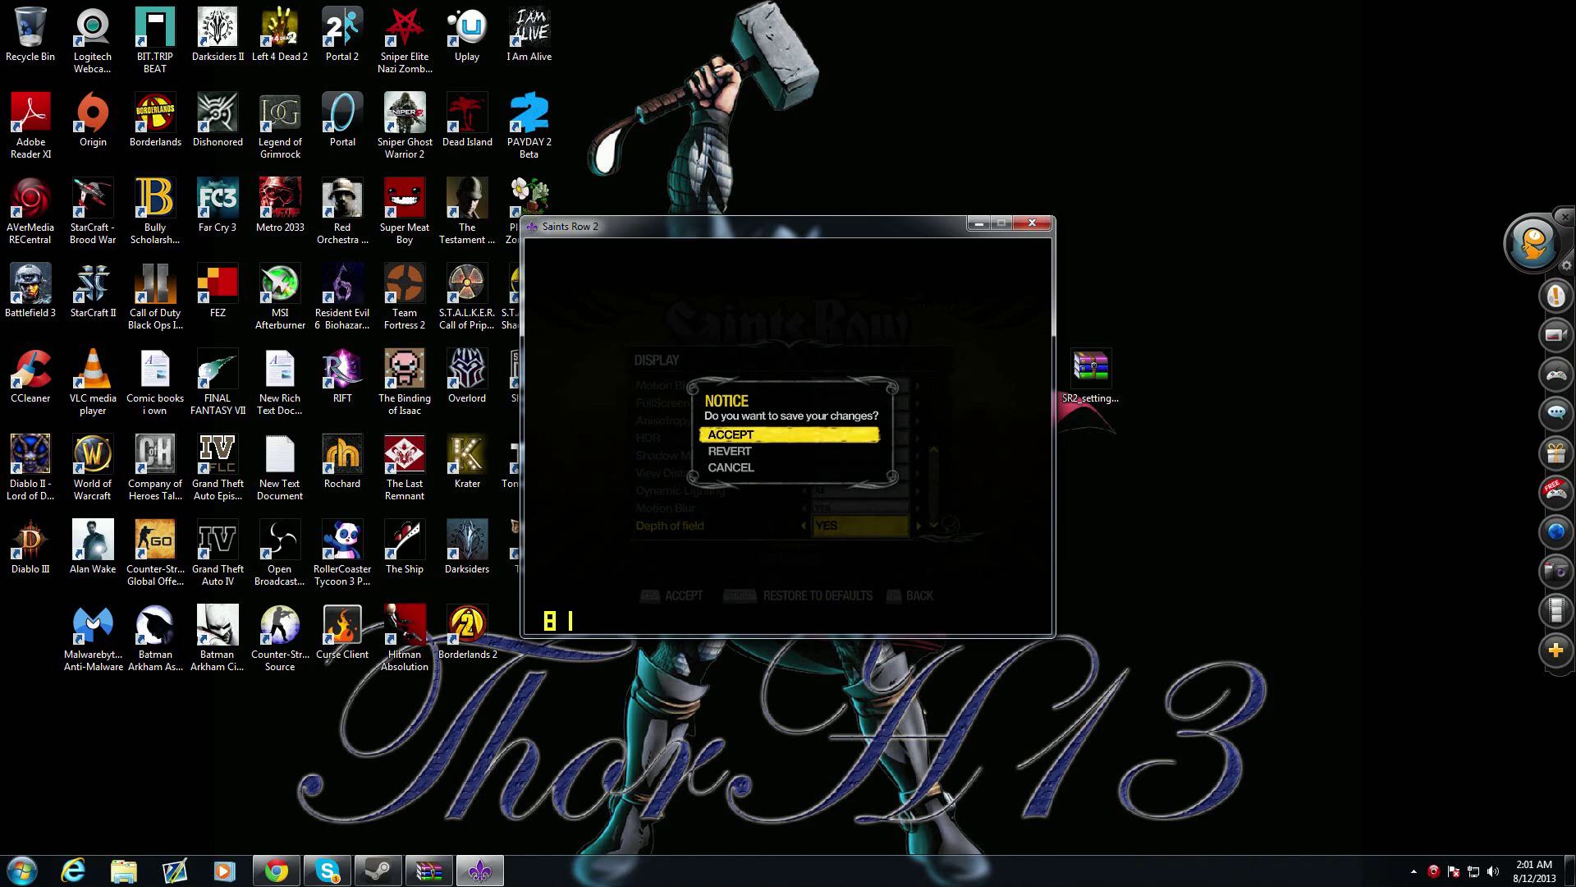
{"action": "key", "text": "Return"}
{"action": "key", "text": "Return"}
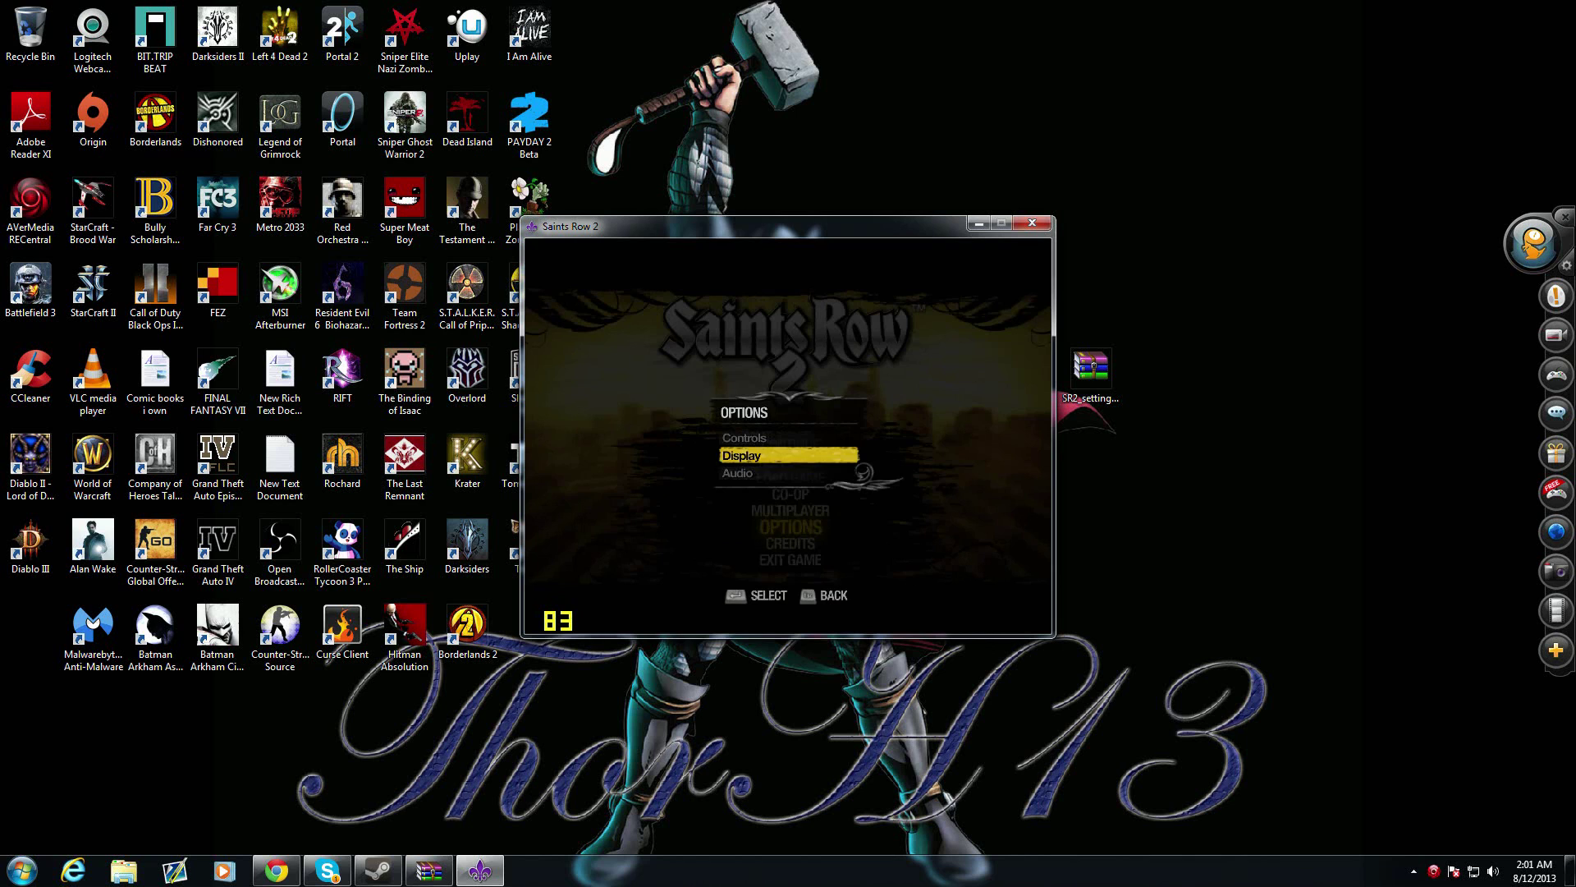
Return to the main menu and exit Saints Row 2 to the desktop
{"action": "key", "text": "Escape"}
{"action": "key", "text": "Down"}
{"action": "key", "text": "Down"}
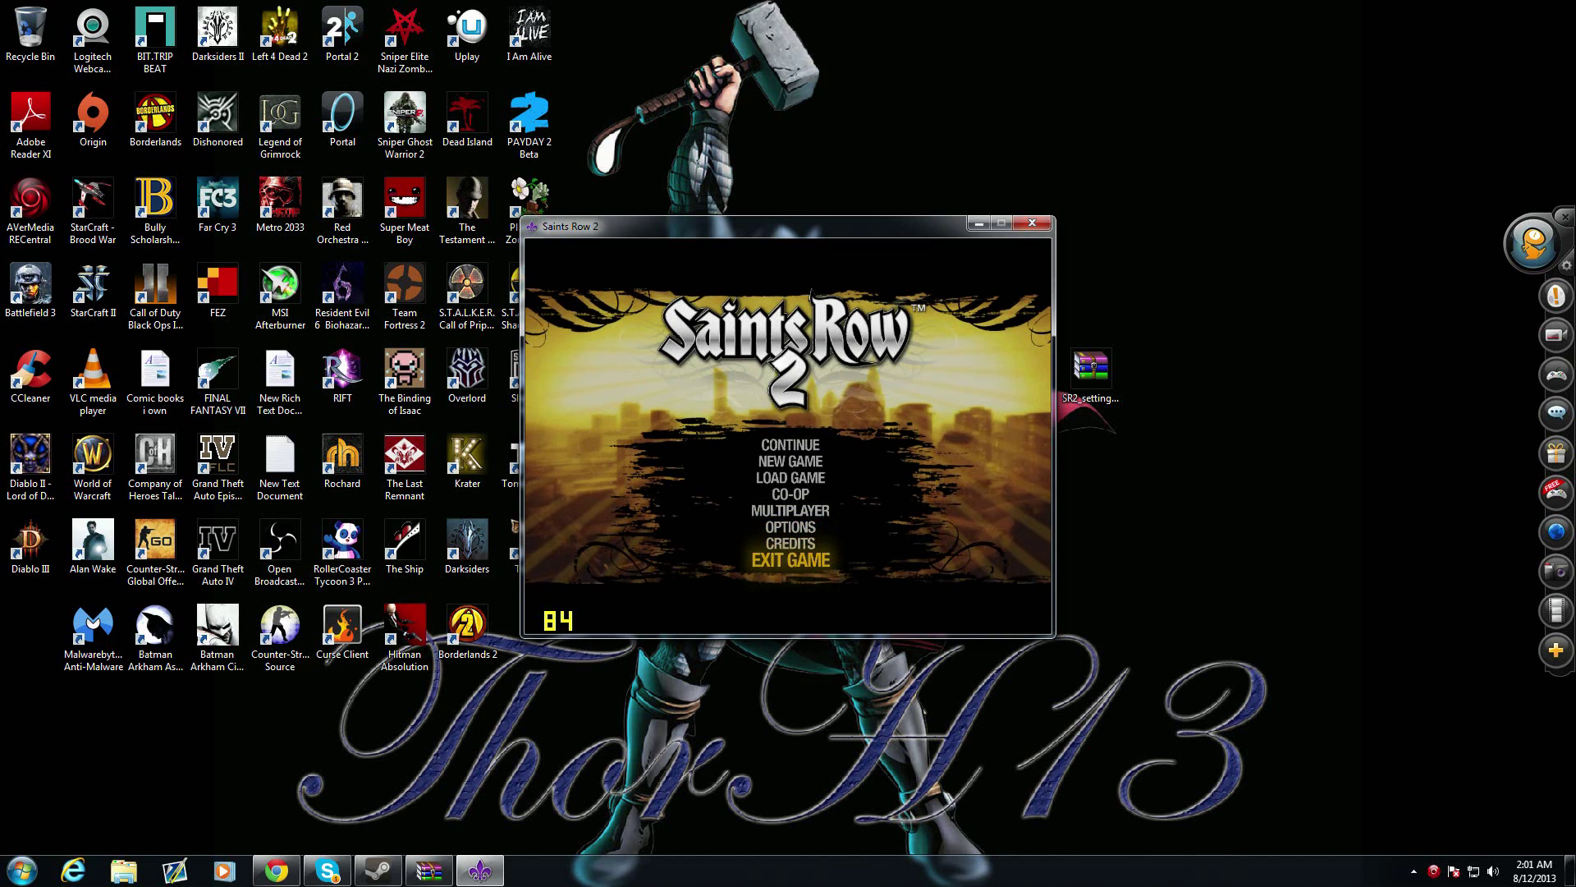
{"action": "key", "text": "Return"}
{"action": "key", "text": "Return"}
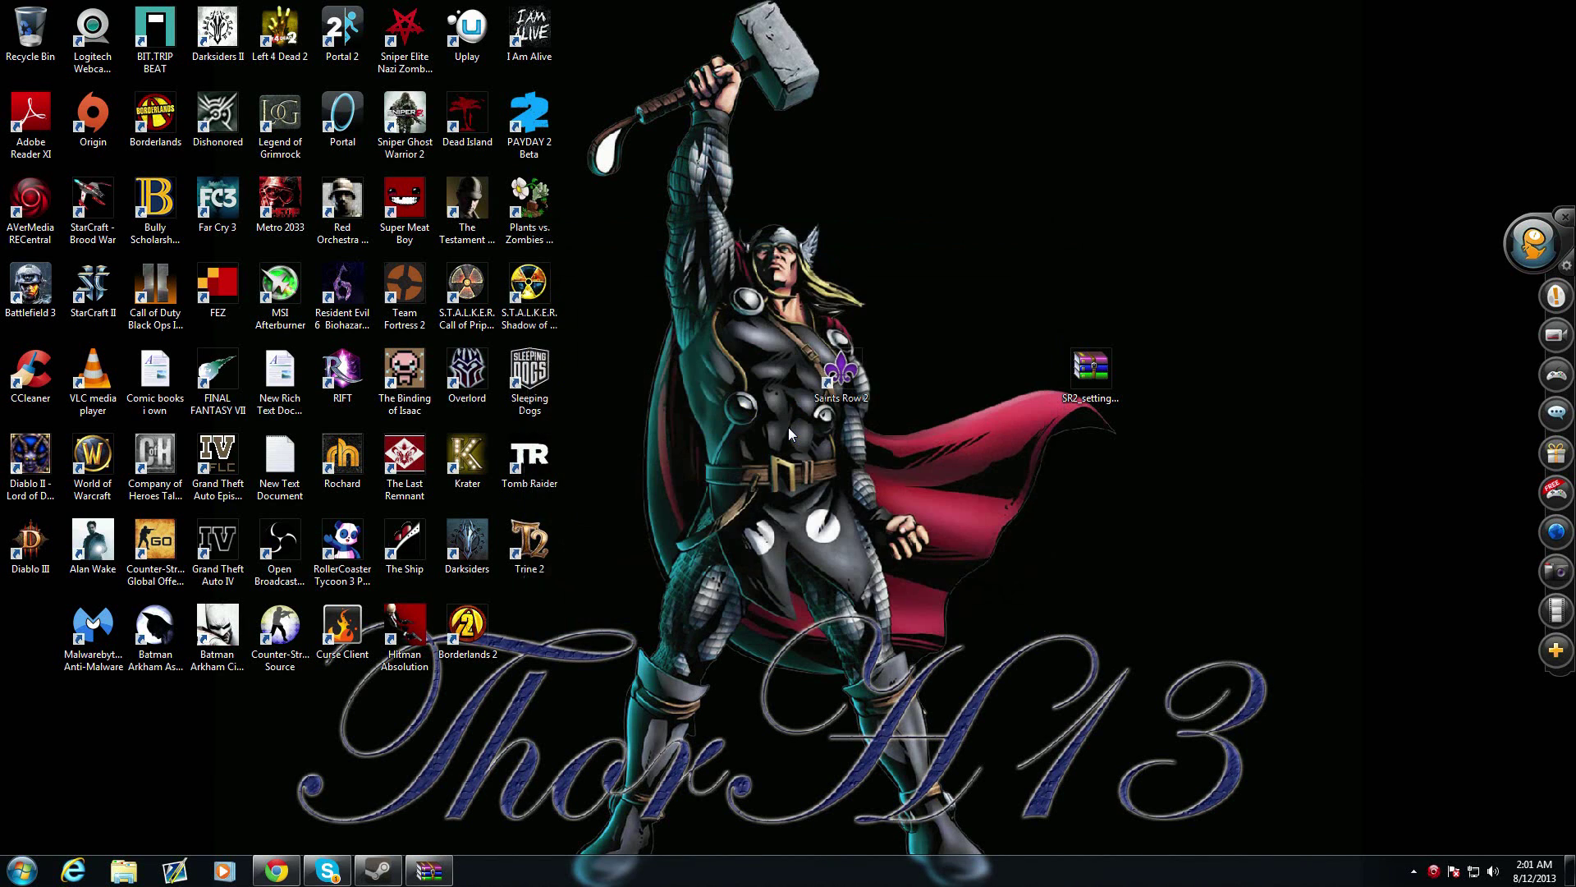
Relaunch Saints Row 2 from the desktop, dismissing any Steam error and retrying if needed
{"action": "double_click", "coordinate": [859, 392]}
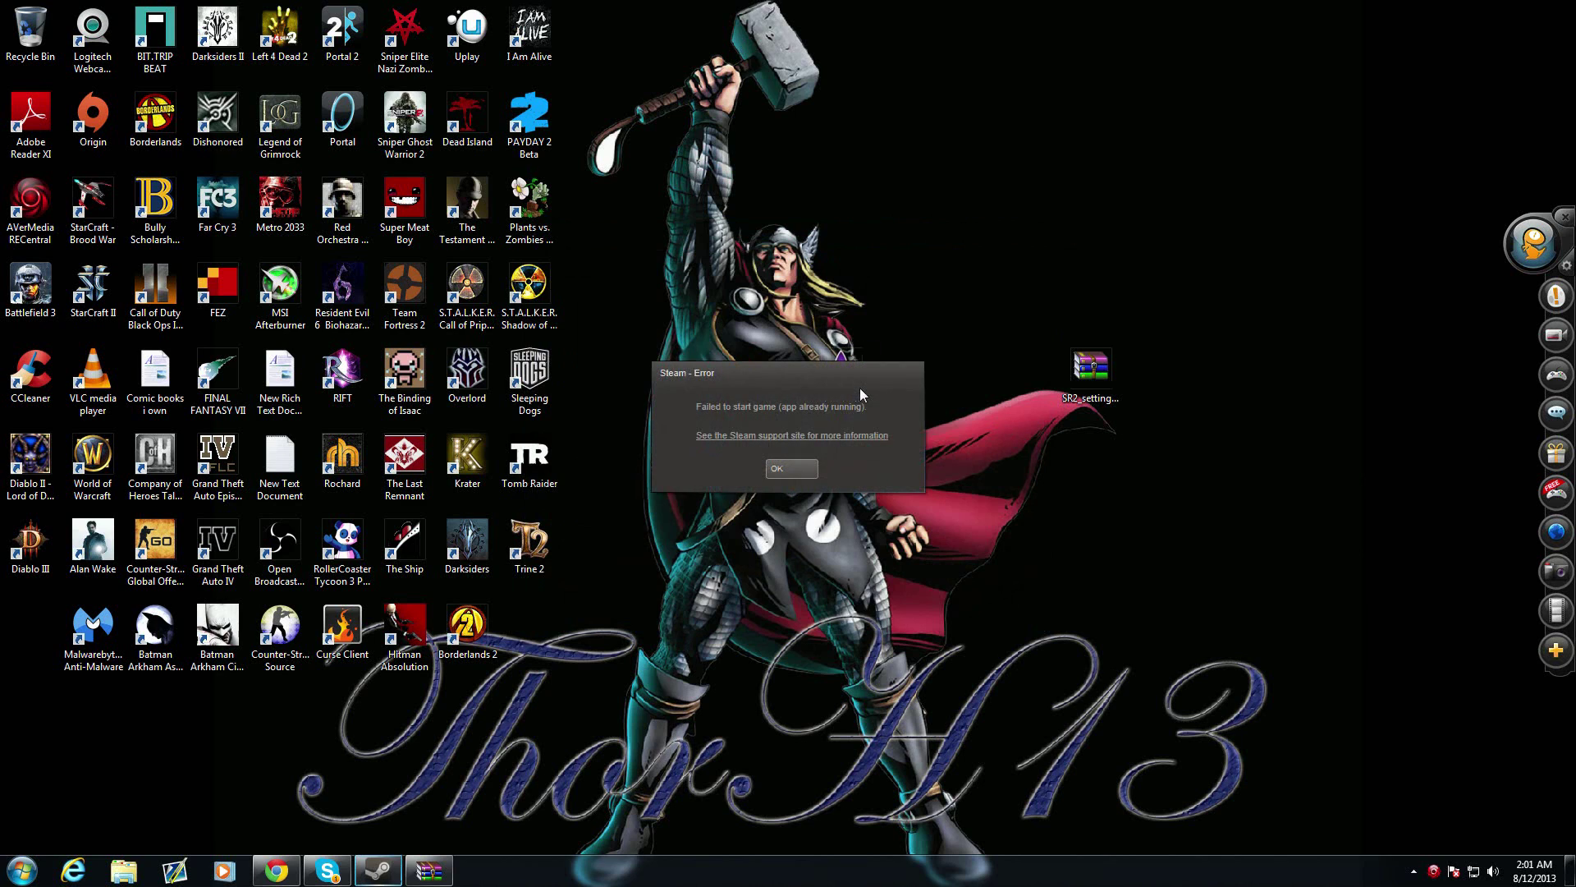
{"action": "left_click", "coordinate": [775, 469]}
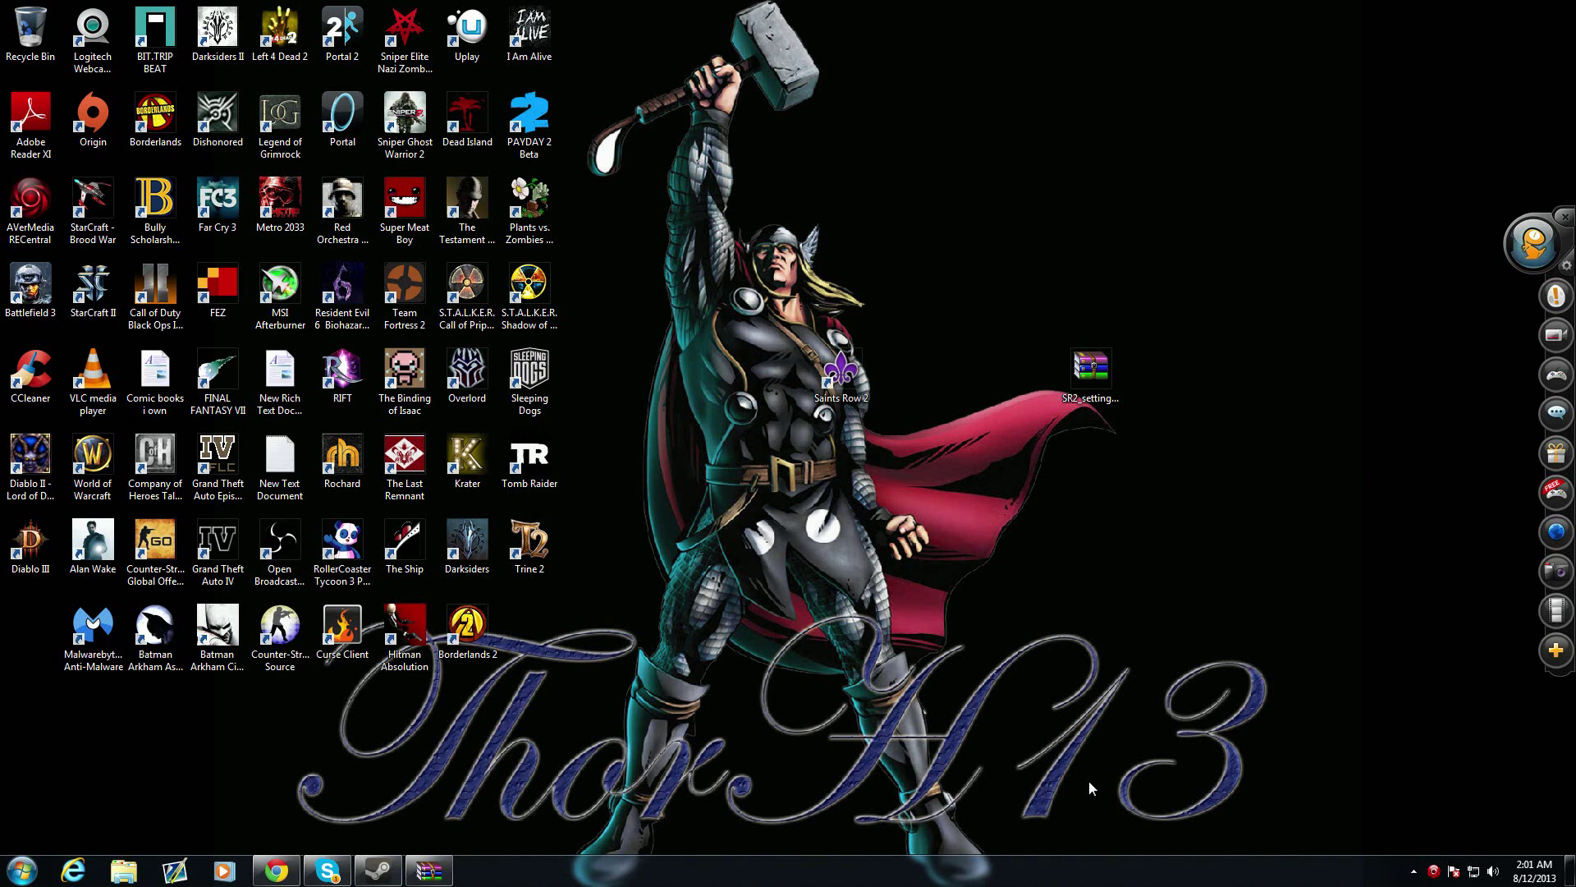
{"action": "double_click", "coordinate": [852, 388]}
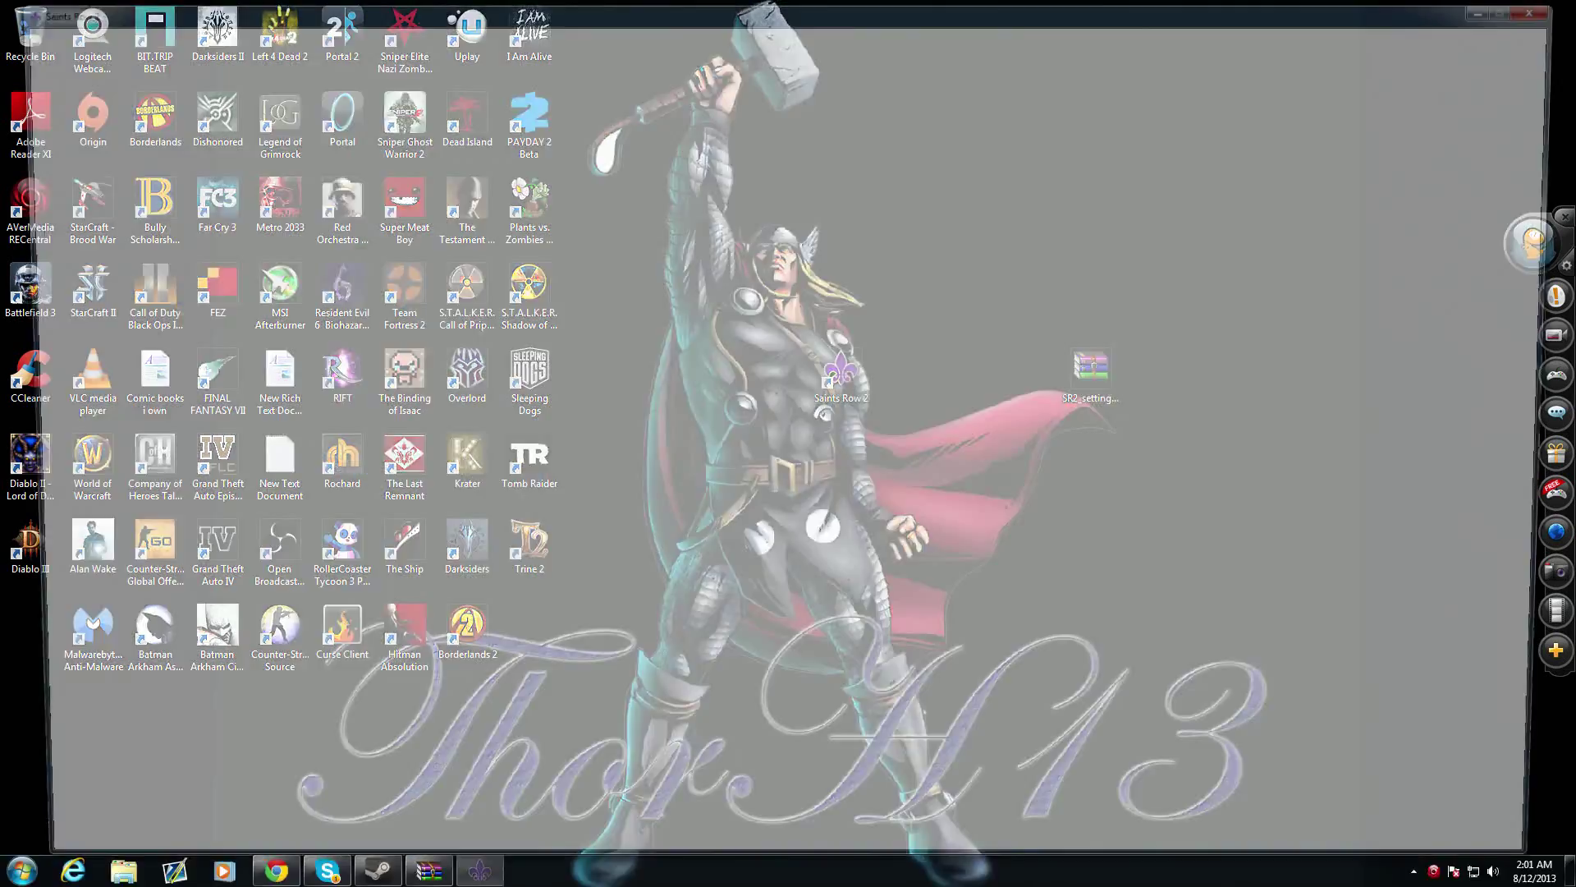